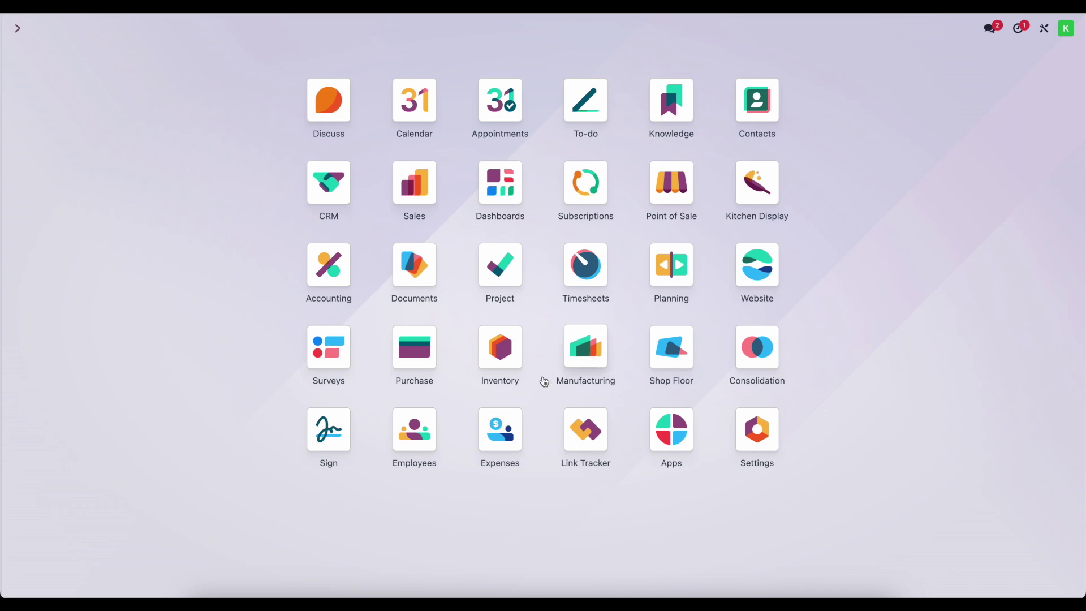
Step: Search the settings for "subcon" to check whether the Subcontracting option is enabled
left_click(342, 37)
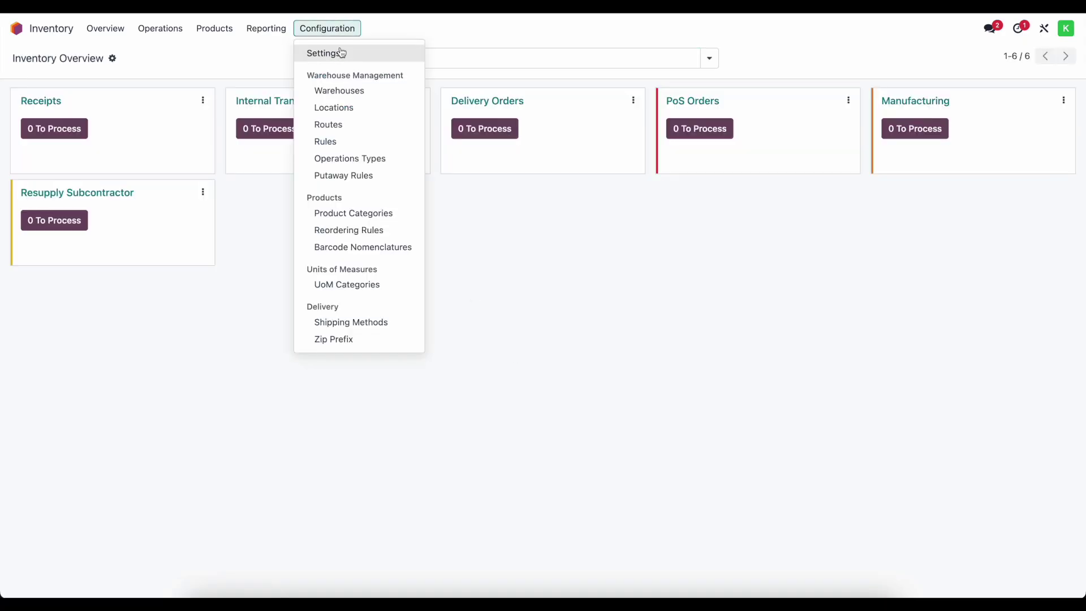
left_click(338, 50)
type("sub")
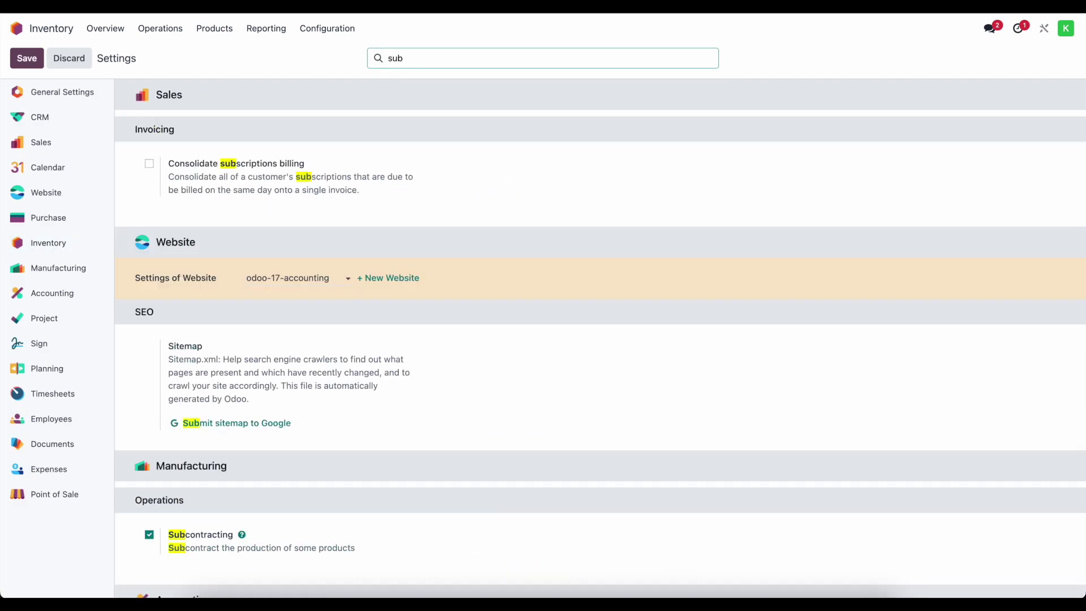
type("con")
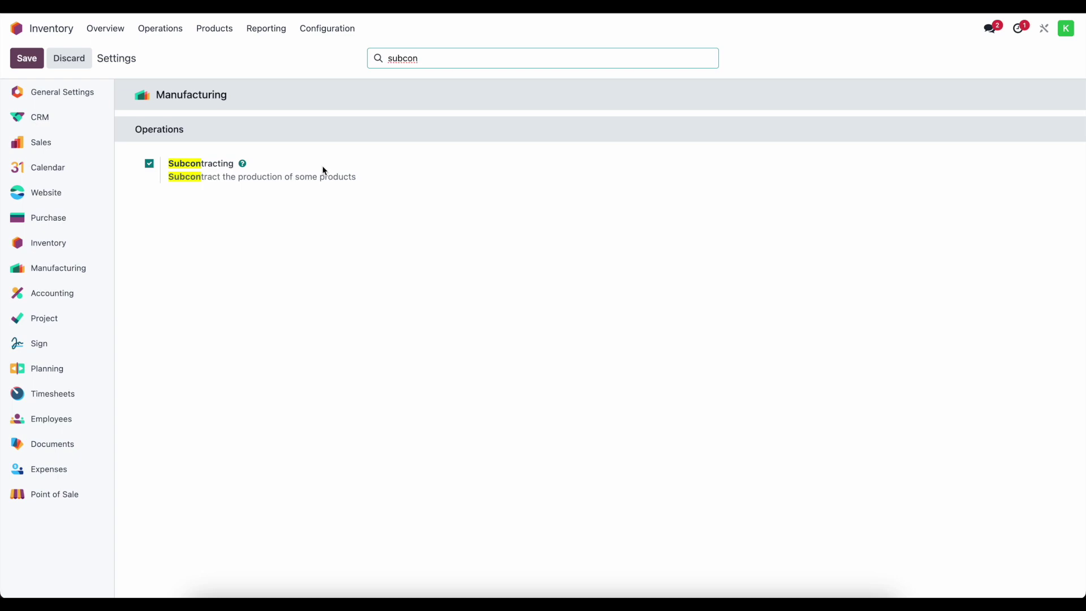
Step: Open the Unfinished Product record and examine its general information and inventory routes
left_click(214, 31)
left_click(218, 56)
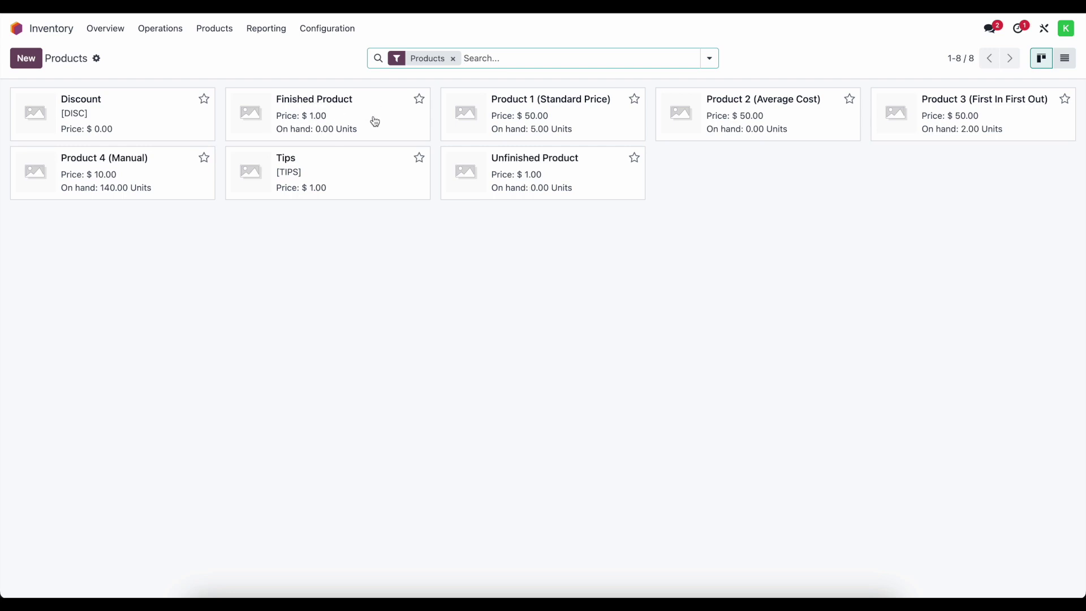
left_click(501, 177)
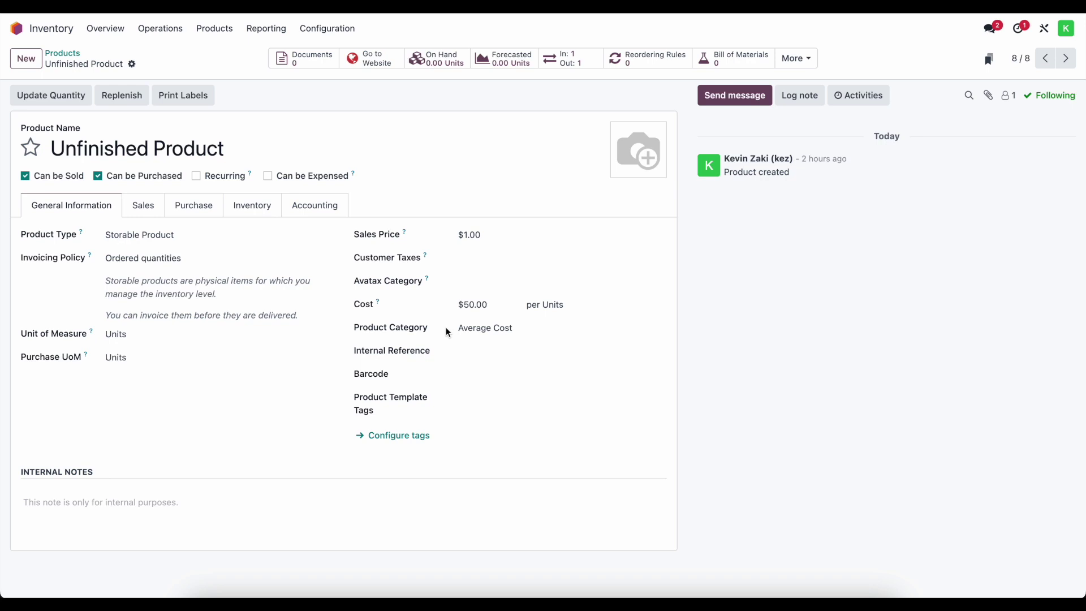
left_click(246, 216)
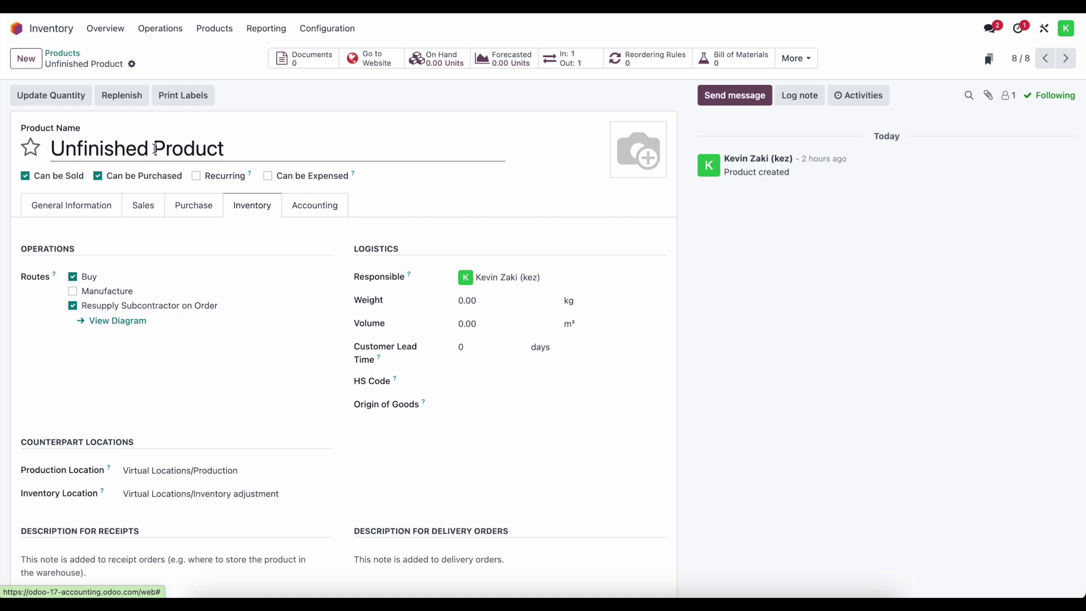
Step: Open the Finished Product's bill of materials and examine its BoM type, subcontractor and components
left_click(61, 54)
left_click(369, 129)
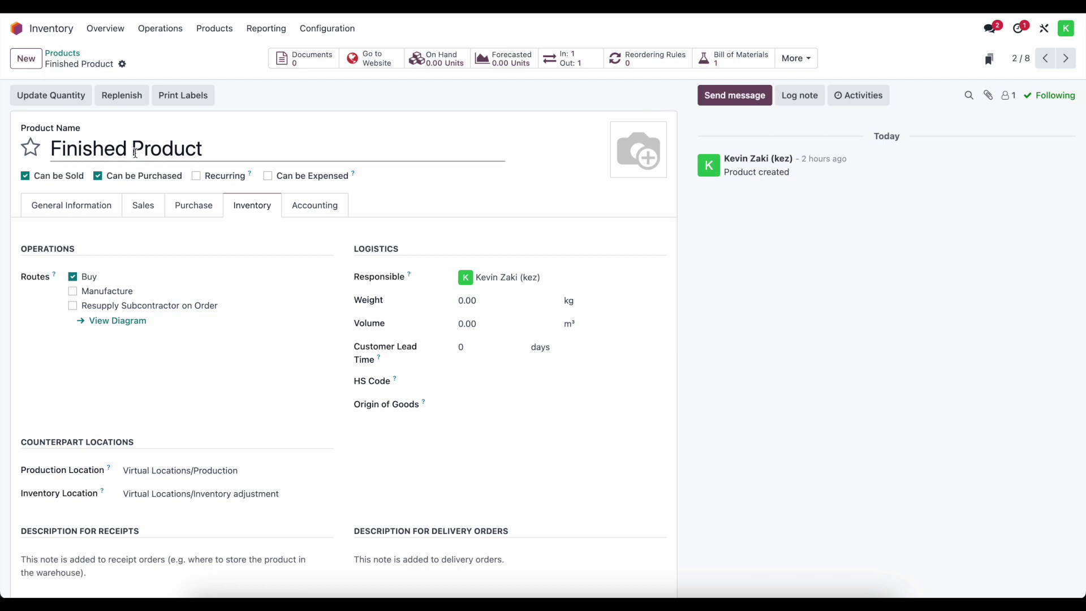
left_click(733, 64)
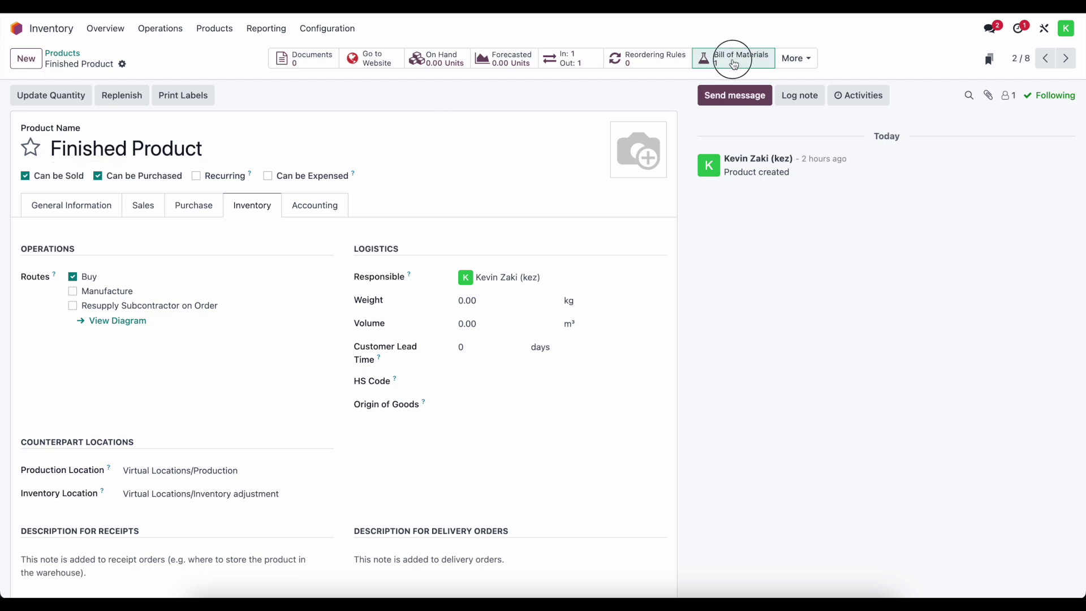
left_click(351, 117)
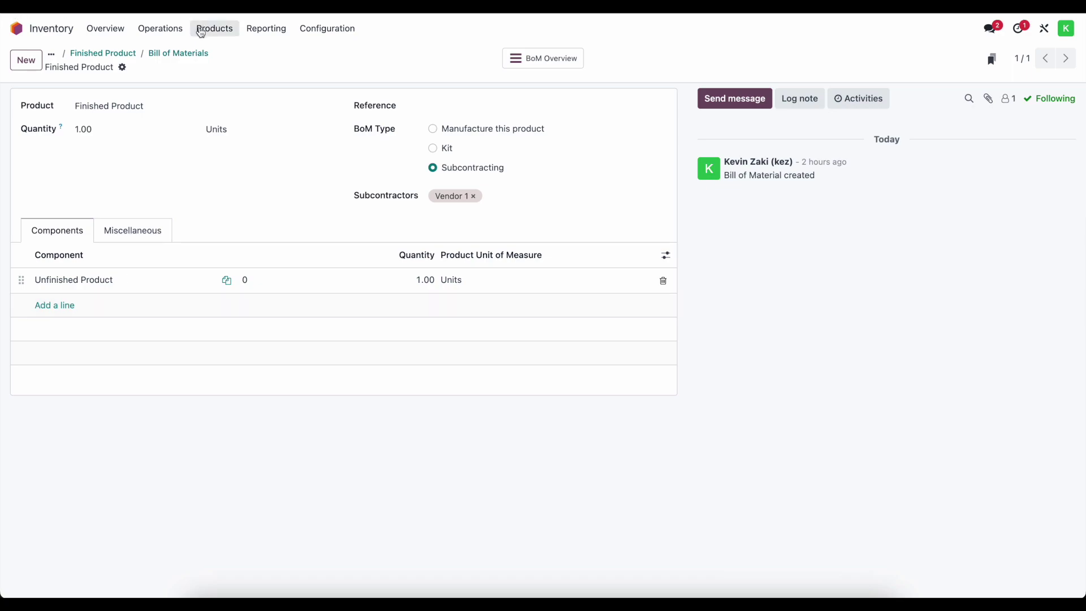
Step: Switch to Purchase and create a request for quotation to Vendor 1 for the Unfinished Product
left_click(17, 28)
type("purch")
key("Return")
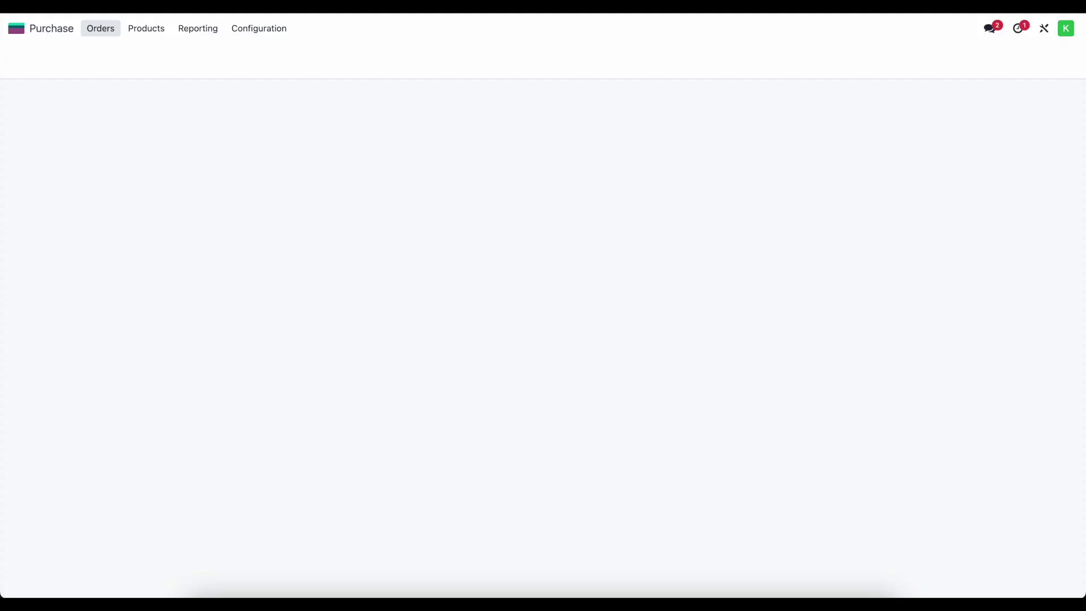
left_click(15, 62)
left_click(155, 180)
left_click(158, 198)
left_click(79, 329)
type("un")
left_click(74, 350)
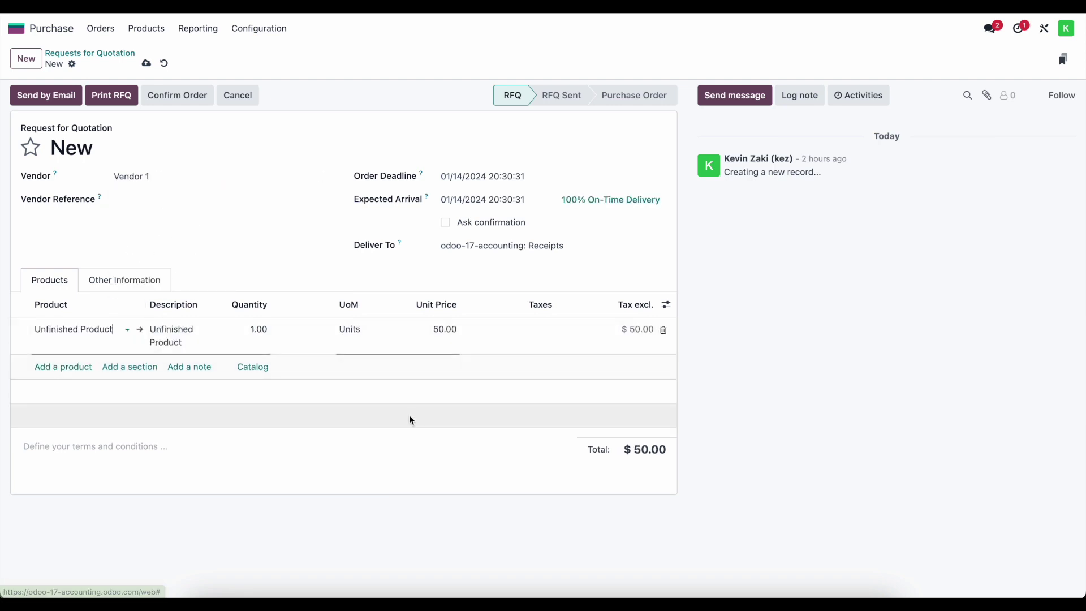
Step: Confirm the Unfinished Product's purchase order and validate its receipt into stock
left_click(151, 96)
left_click(45, 95)
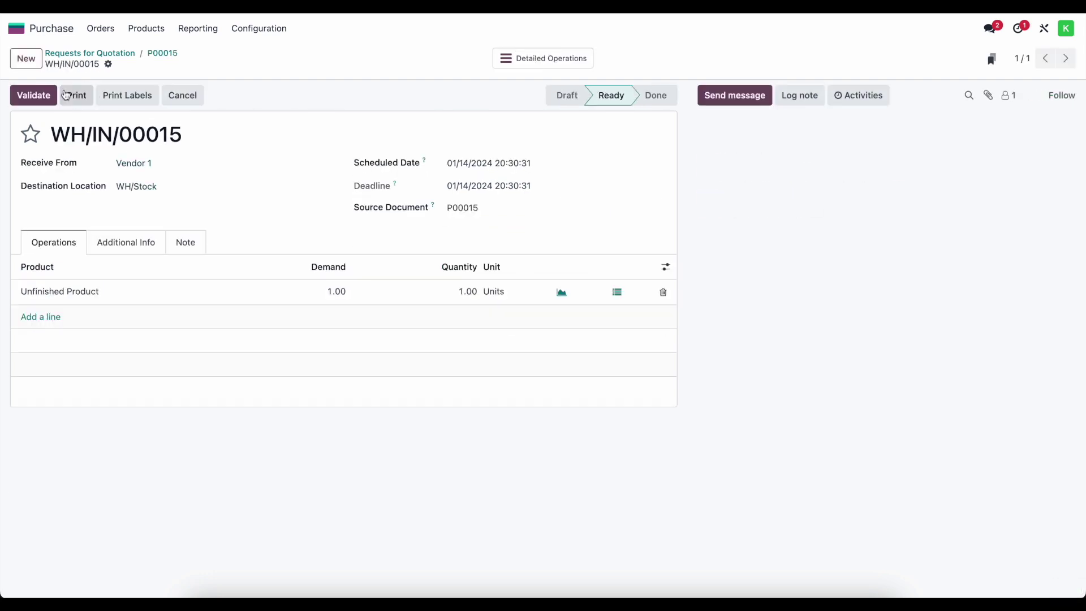
left_click(45, 96)
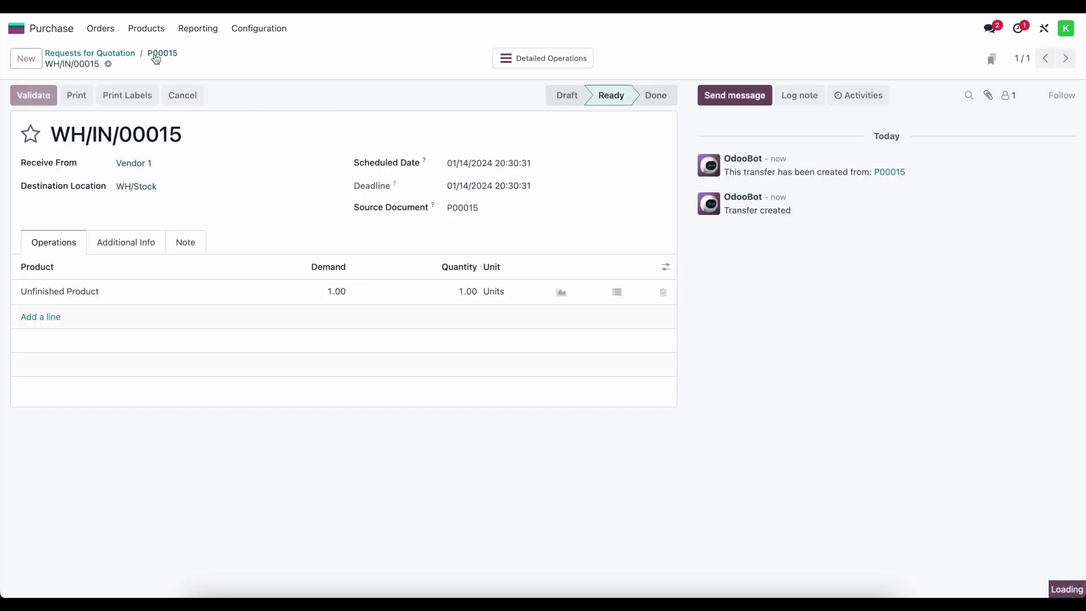
Step: Create a vendor bill from the purchase order, date it 01/14/2024, confirm it and return to the order
left_click(158, 55)
left_click(40, 95)
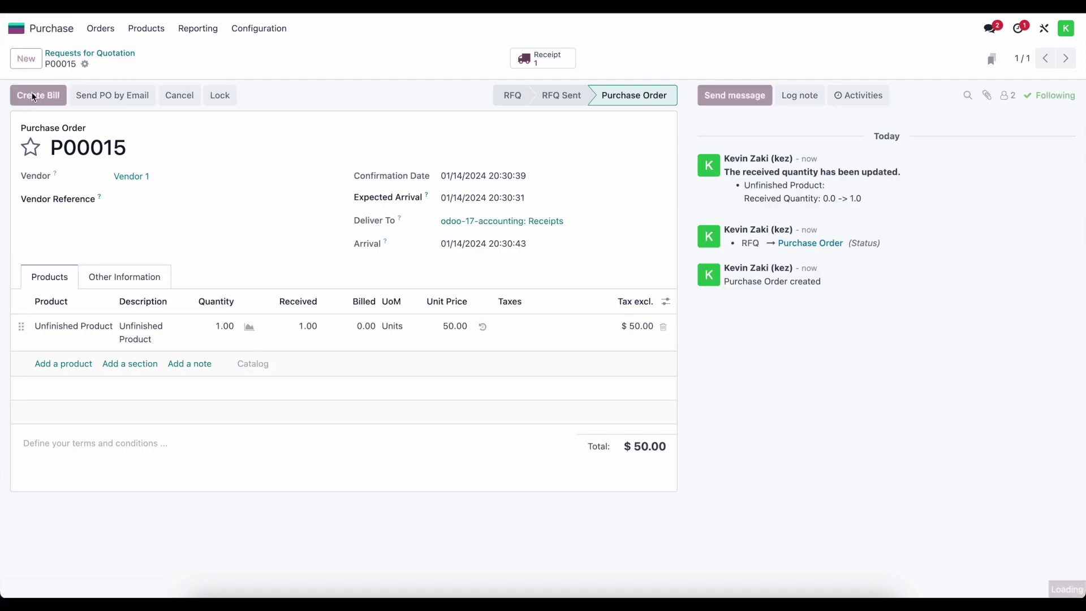
left_click(519, 182)
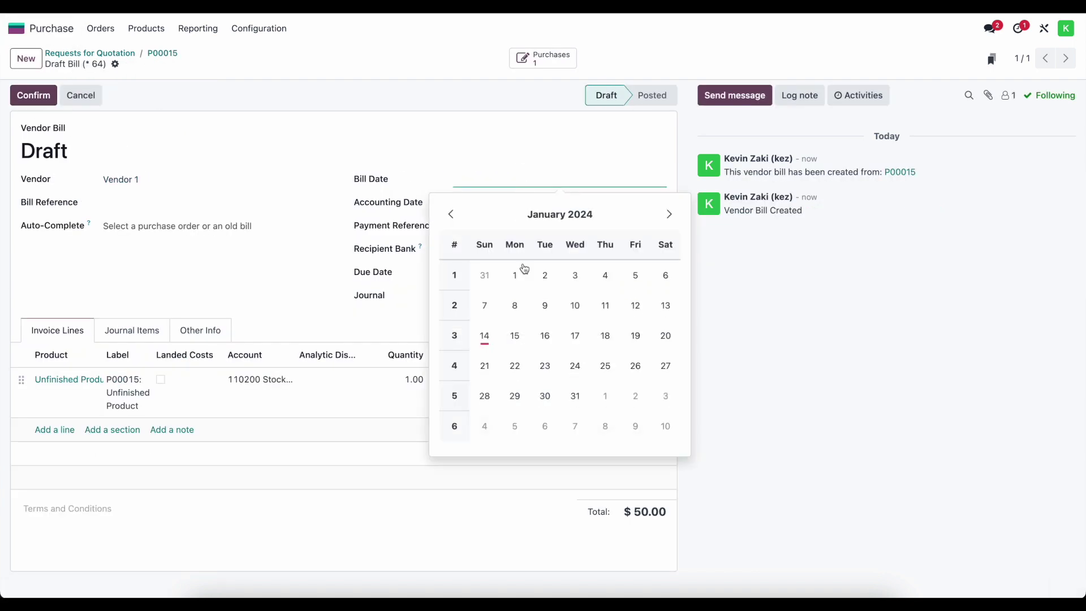
left_click(483, 334)
left_click(34, 96)
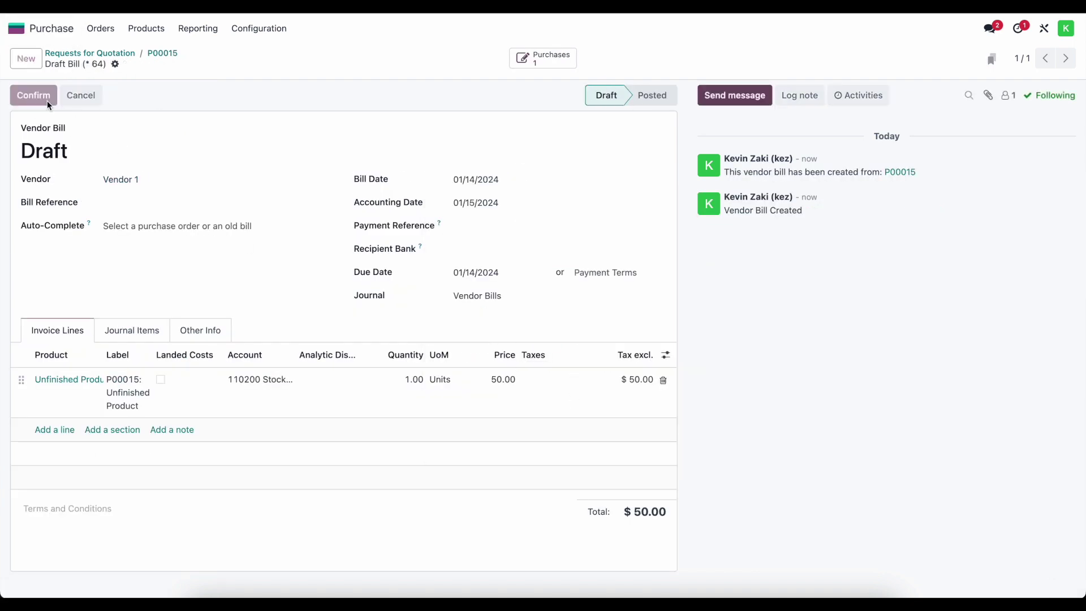
left_click(164, 54)
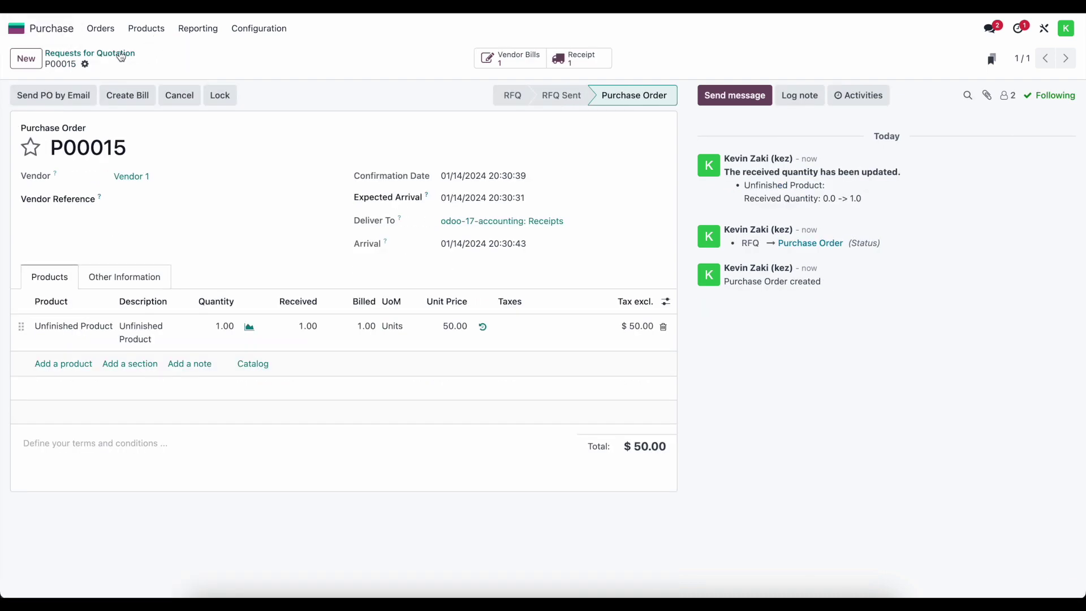
Step: Switch to Inventory and review the Unfinished Product's valuation entries and its on-hand quantity in the stock report
left_click(39, 32)
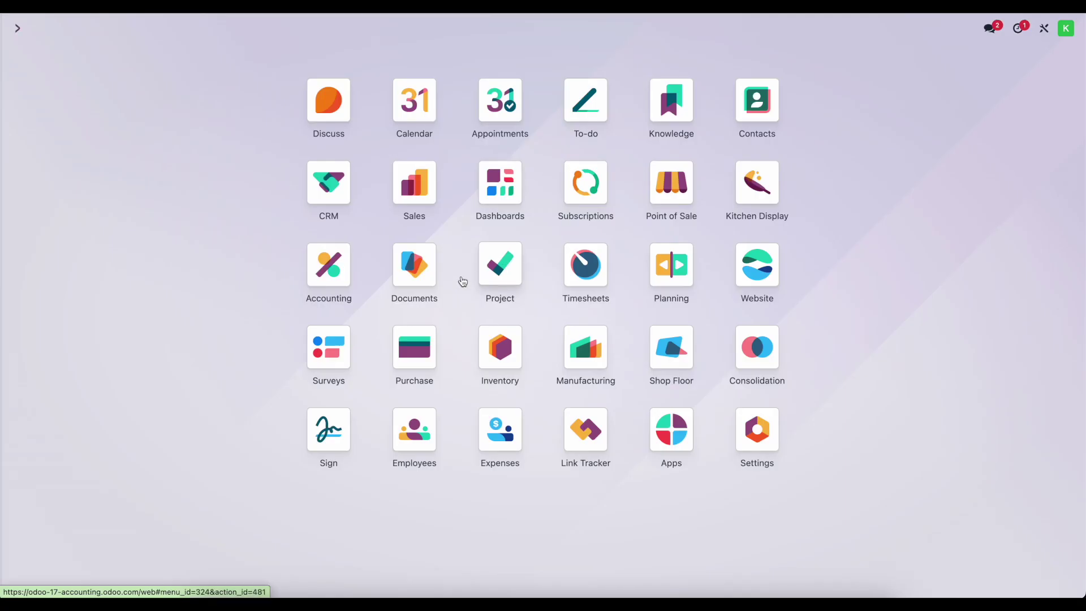
left_click(500, 334)
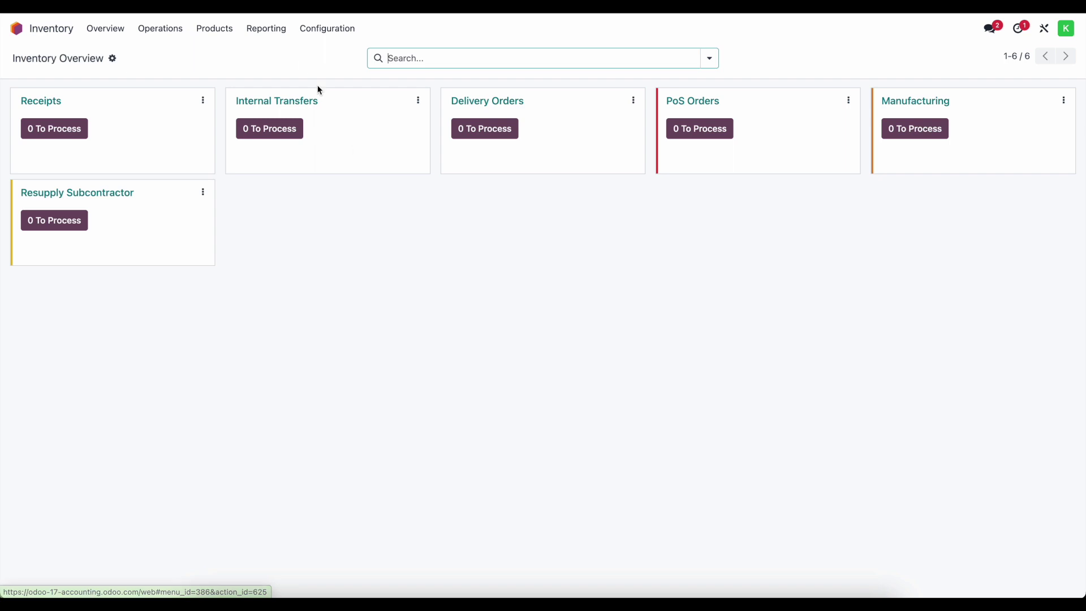
left_click(271, 28)
left_click(305, 123)
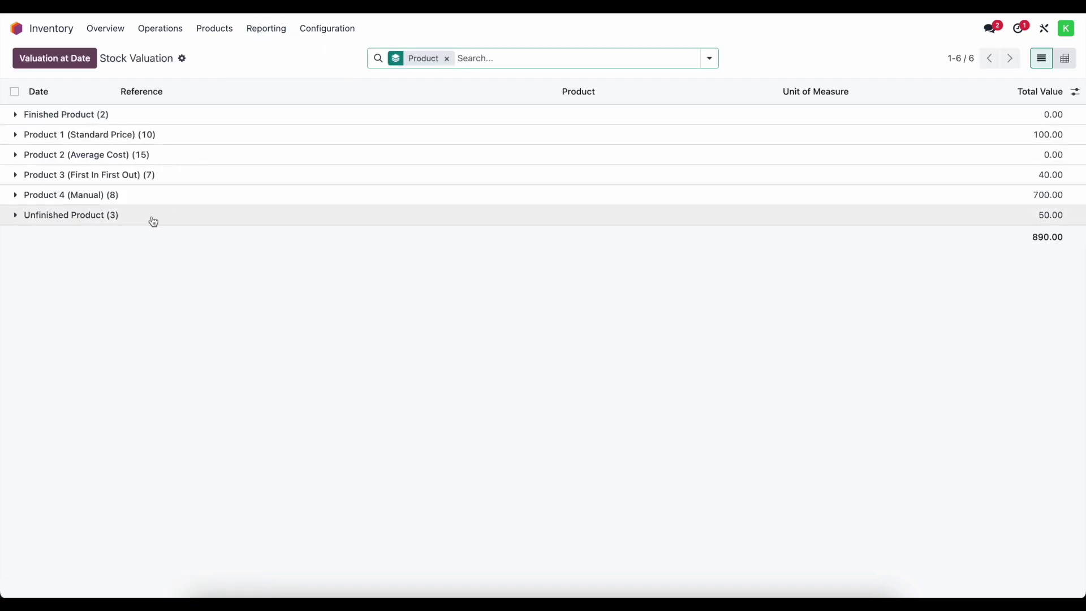
left_click(1049, 214)
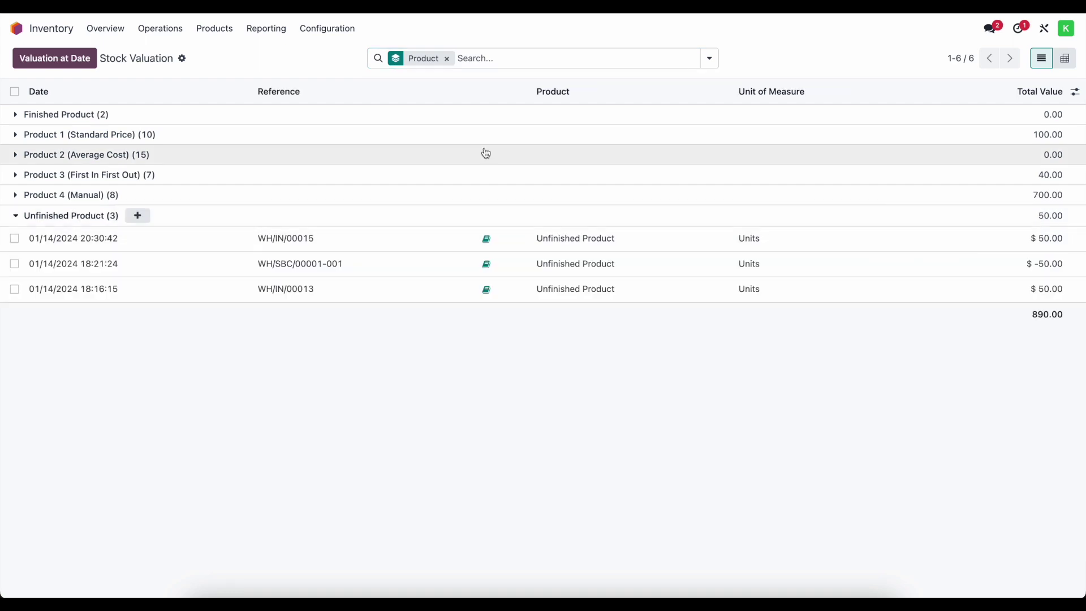
left_click(276, 32)
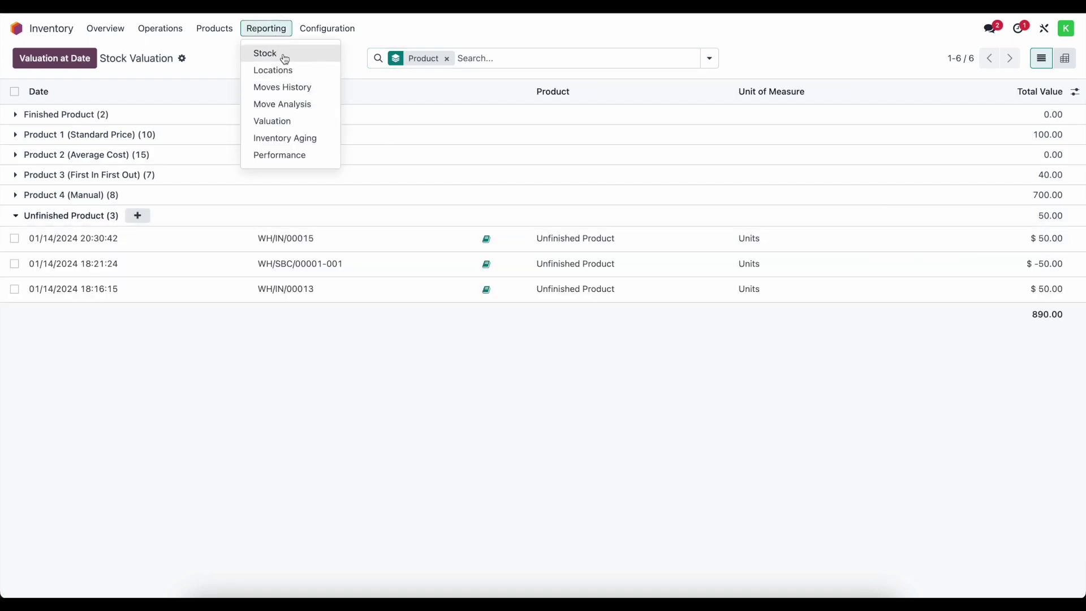
left_click(284, 56)
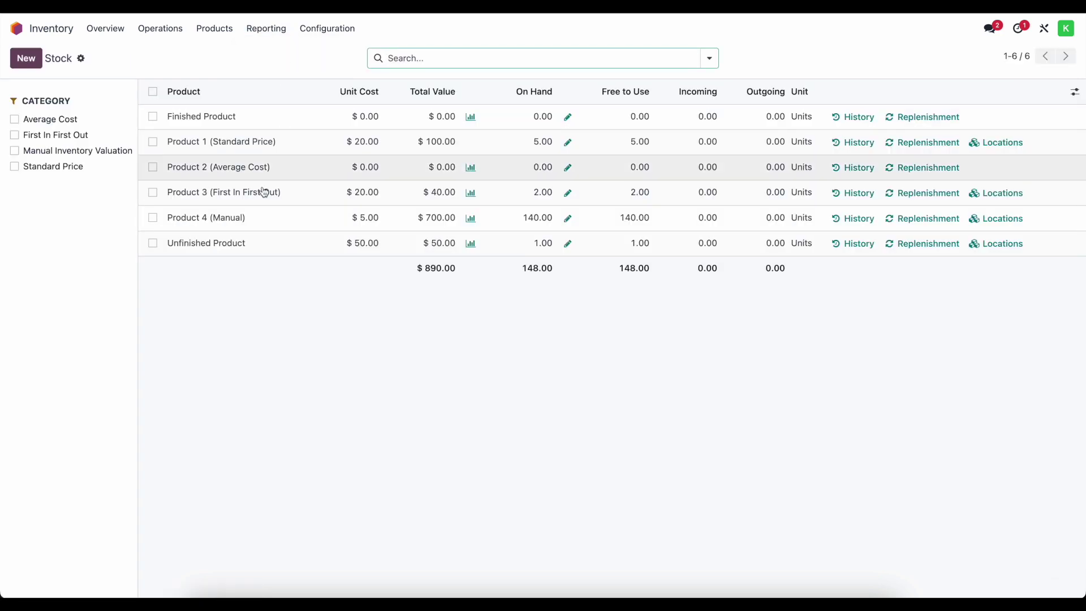
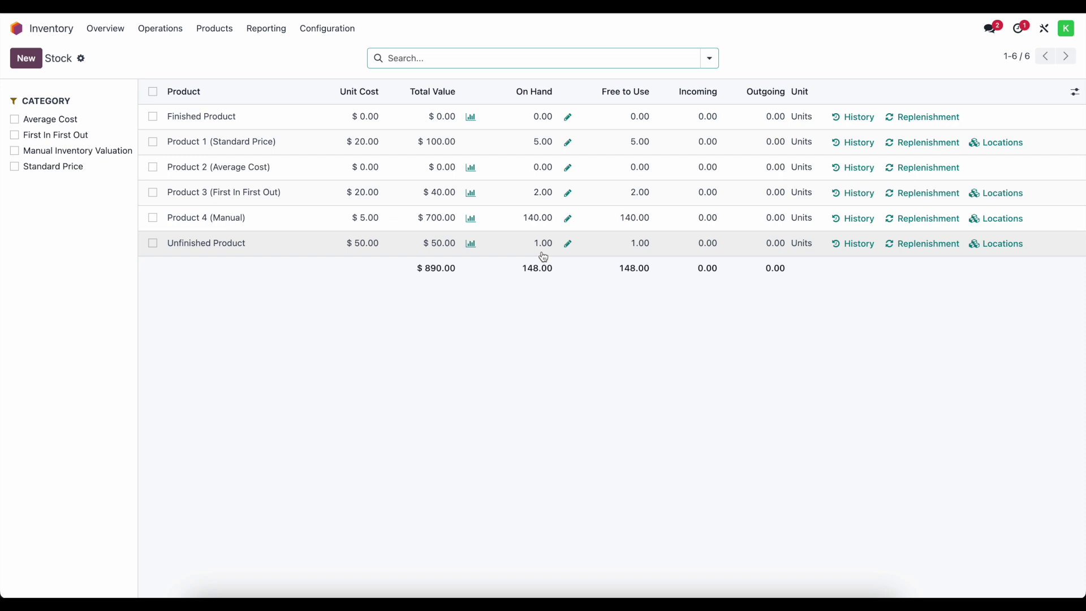
Step: Replenish the Finished Product with 1 unit through the Buy route from Vendor 1
left_click(234, 31)
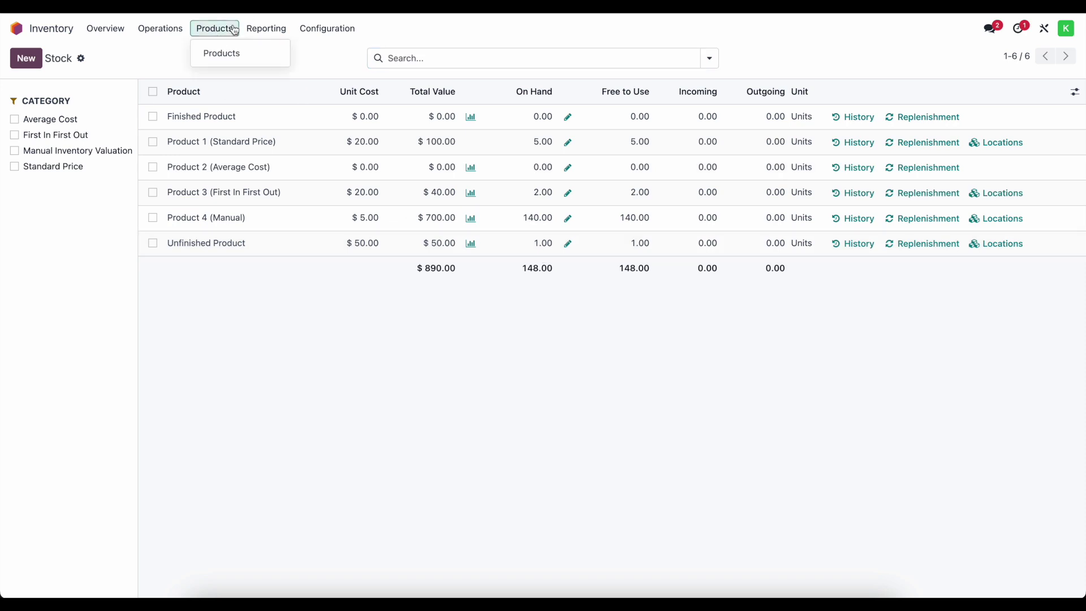
left_click(230, 47)
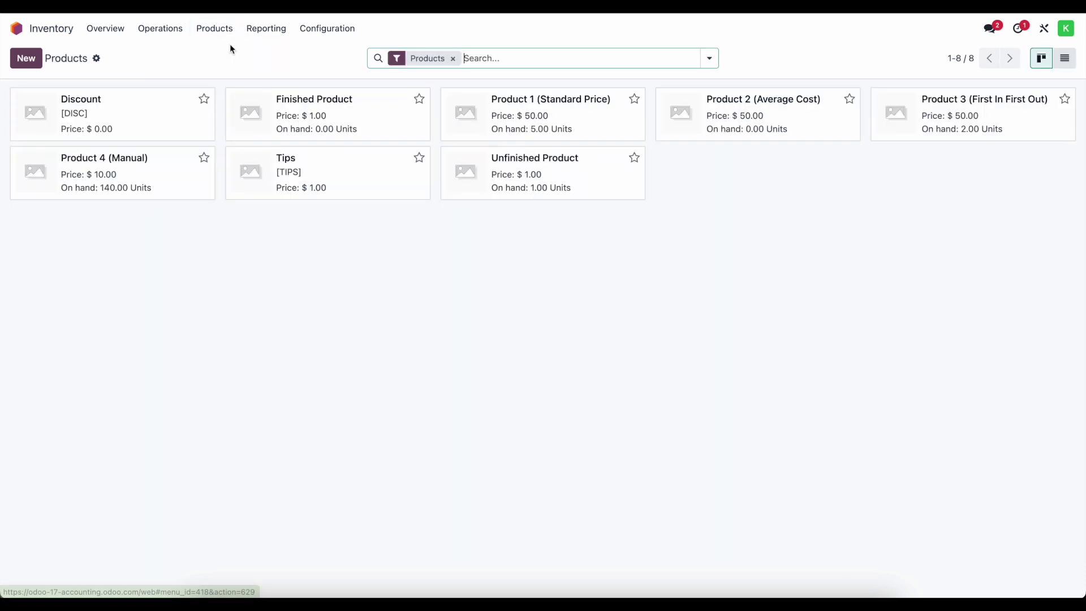
left_click(302, 116)
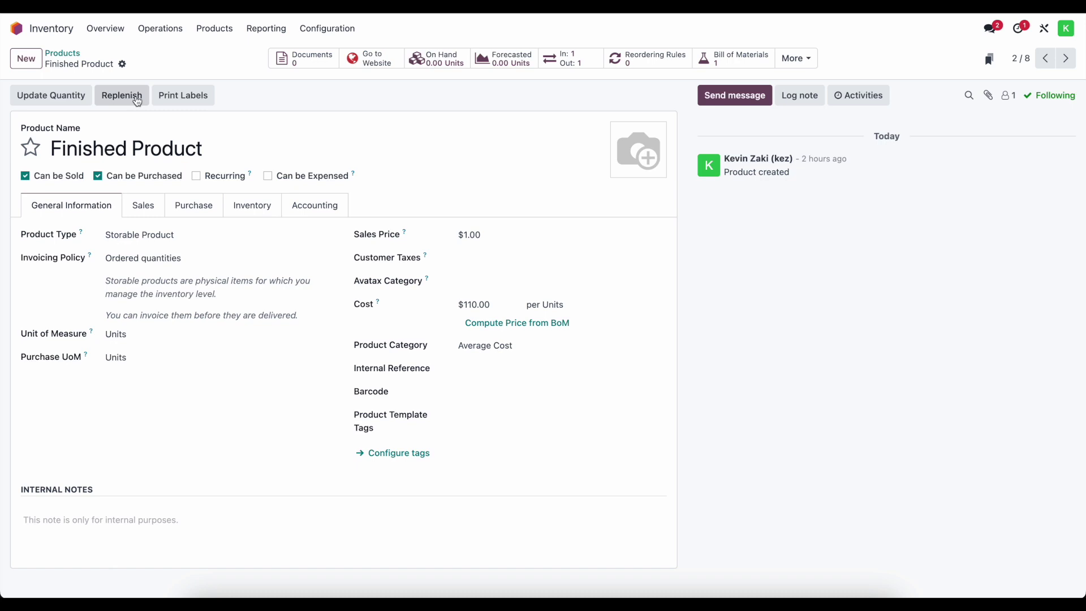
left_click(137, 101)
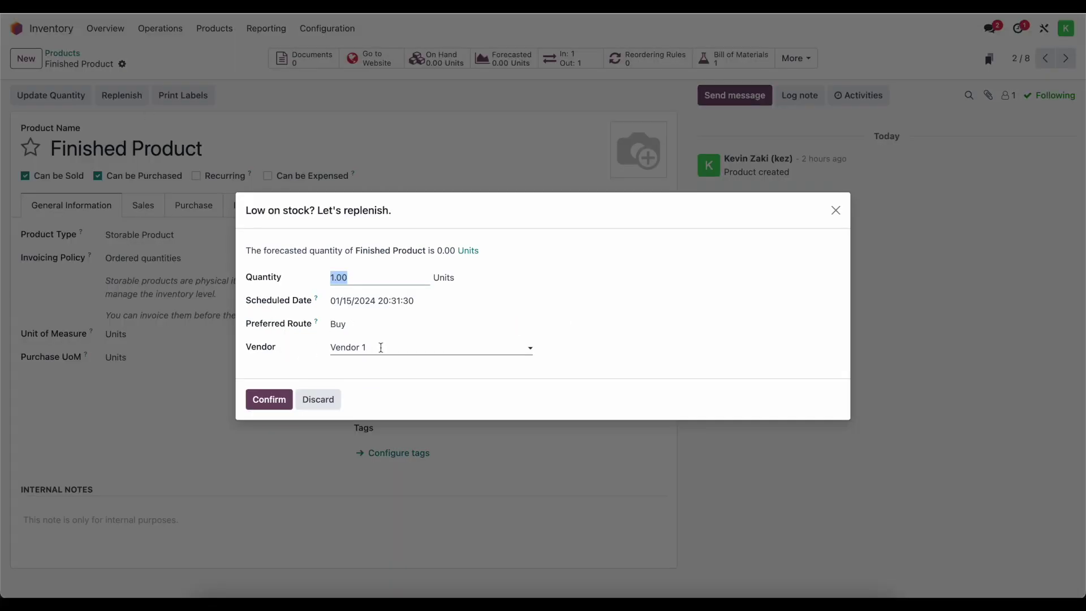
left_click(249, 395)
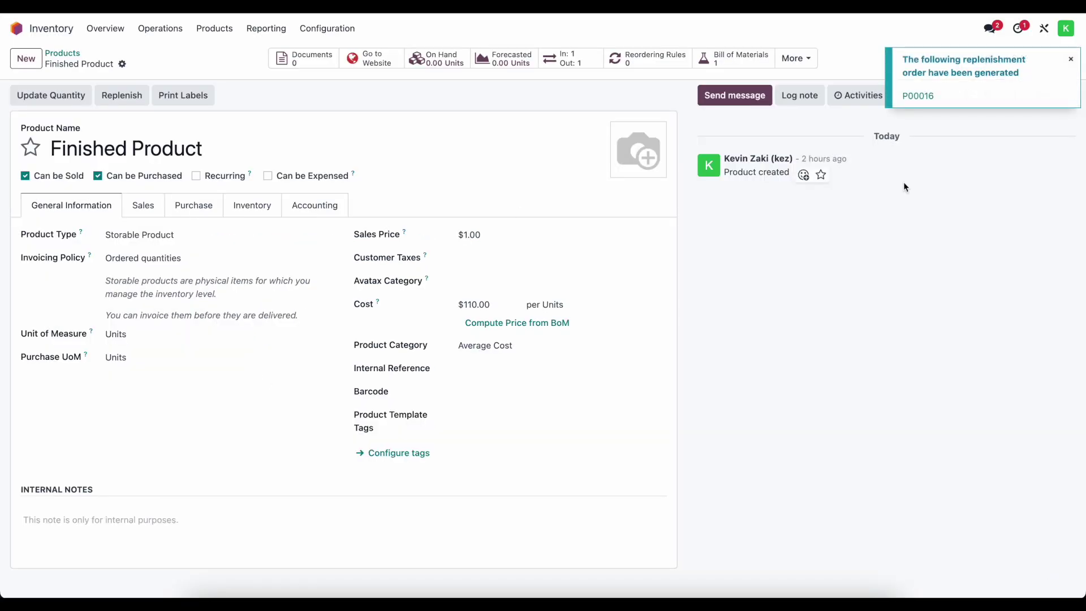
Step: Switch to Purchase and open the new request for quotation whose source is Manual Replenishment
left_click(16, 29)
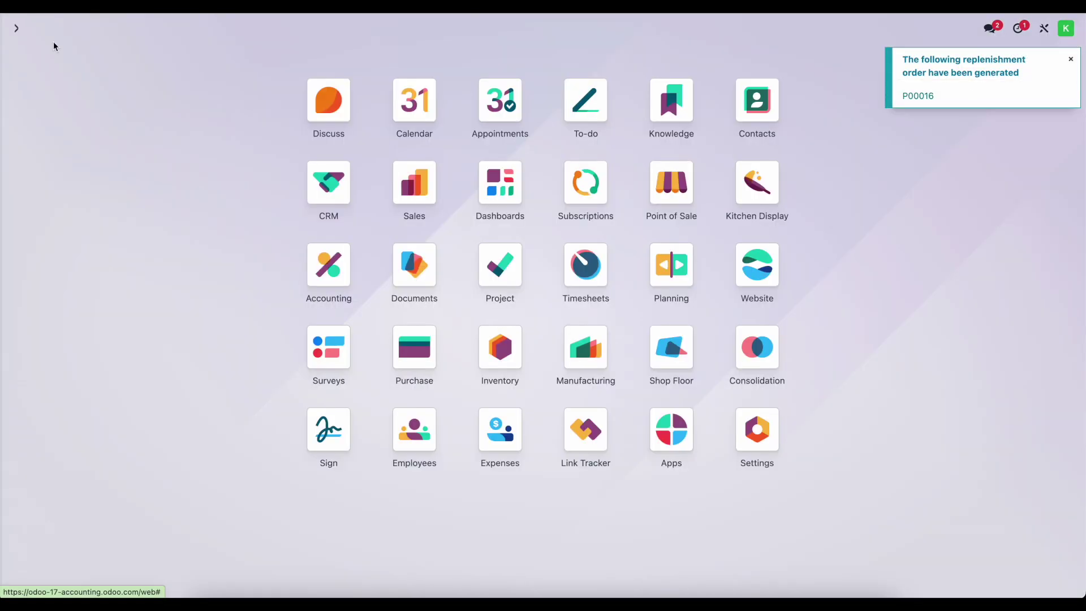
left_click(422, 348)
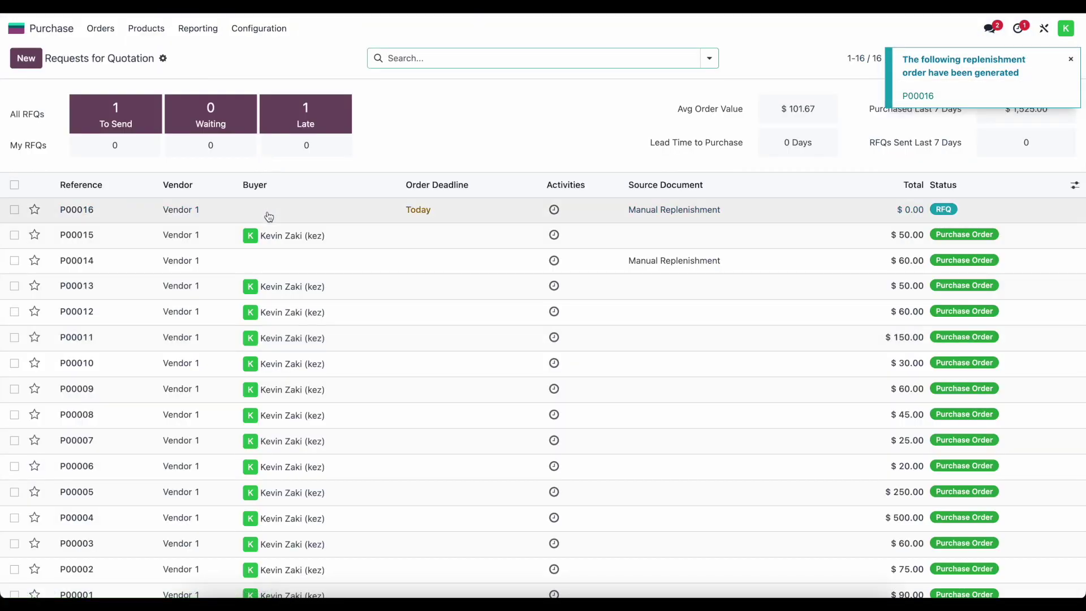
left_click(268, 211)
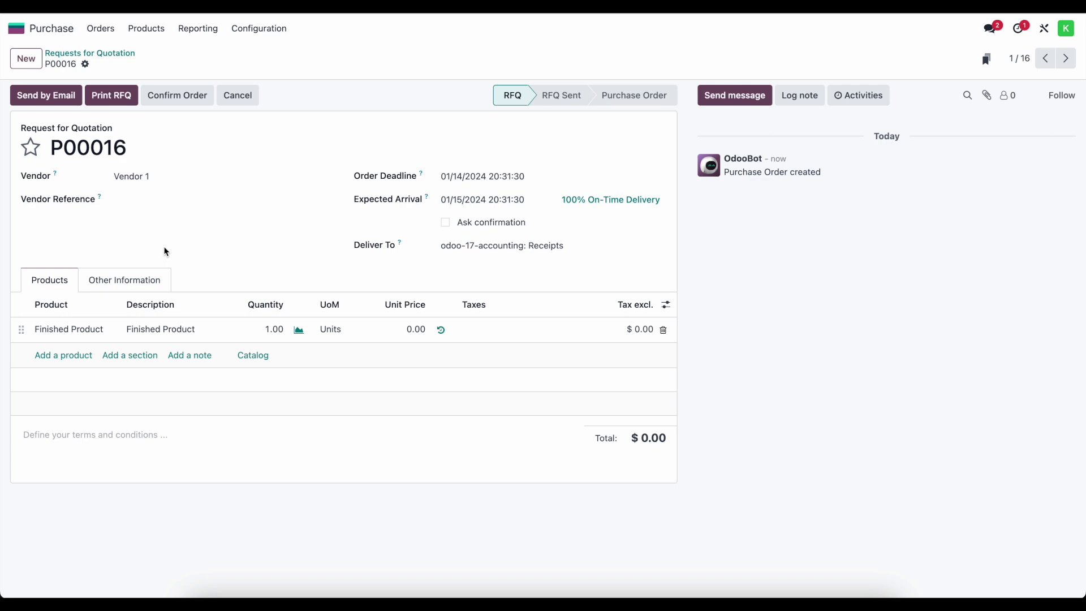
left_click(403, 332)
type("50")
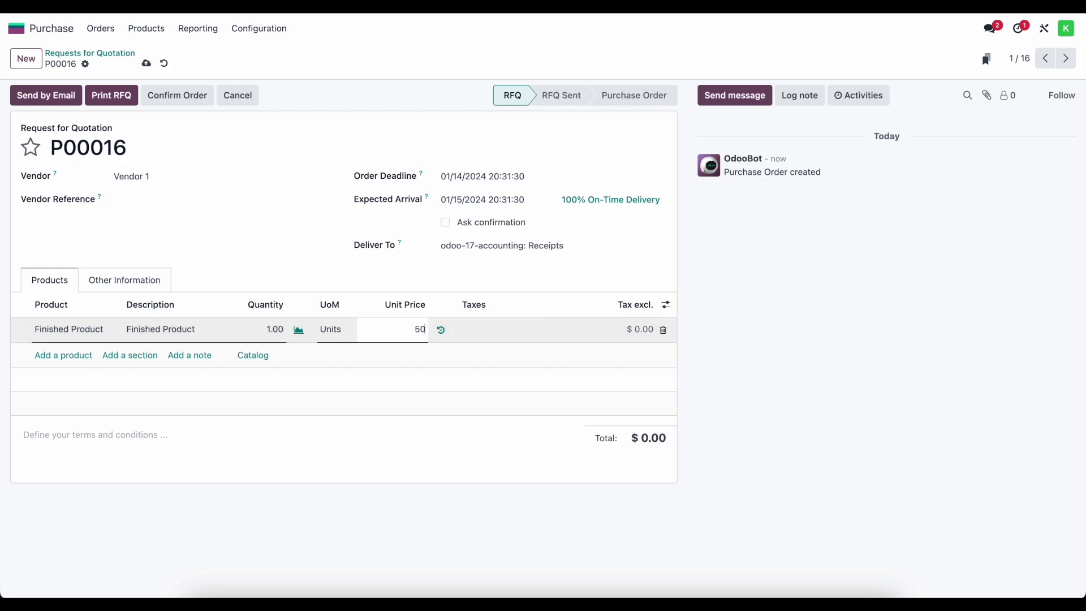
left_click(395, 373)
Step: Set the Finished Product's unit price to 100, save the request for quotation and confirm the order
left_click(399, 329)
type("100")
left_click(383, 371)
left_click(146, 64)
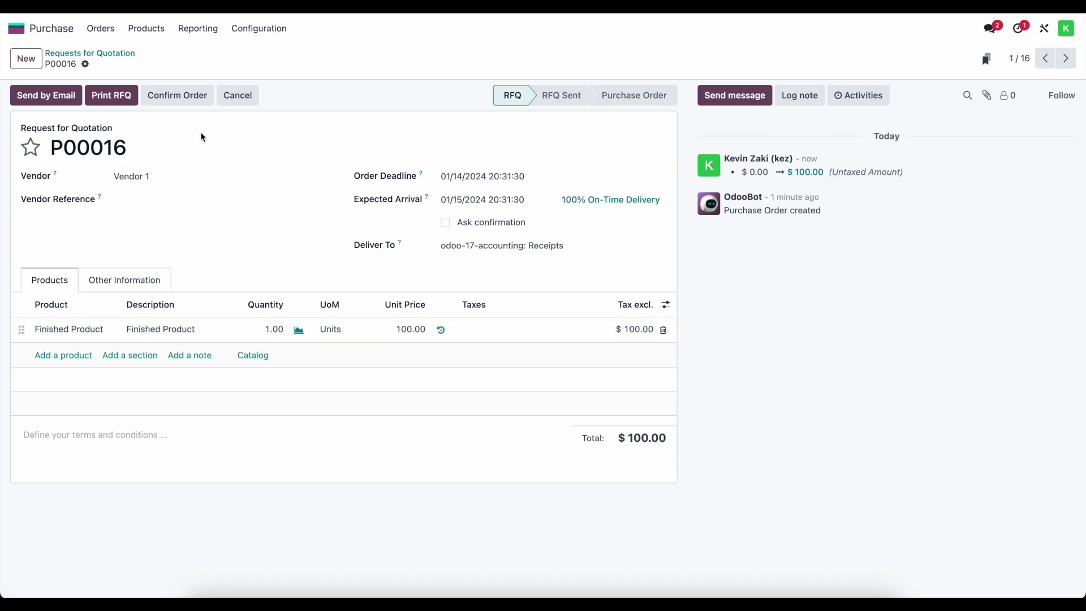
left_click(168, 99)
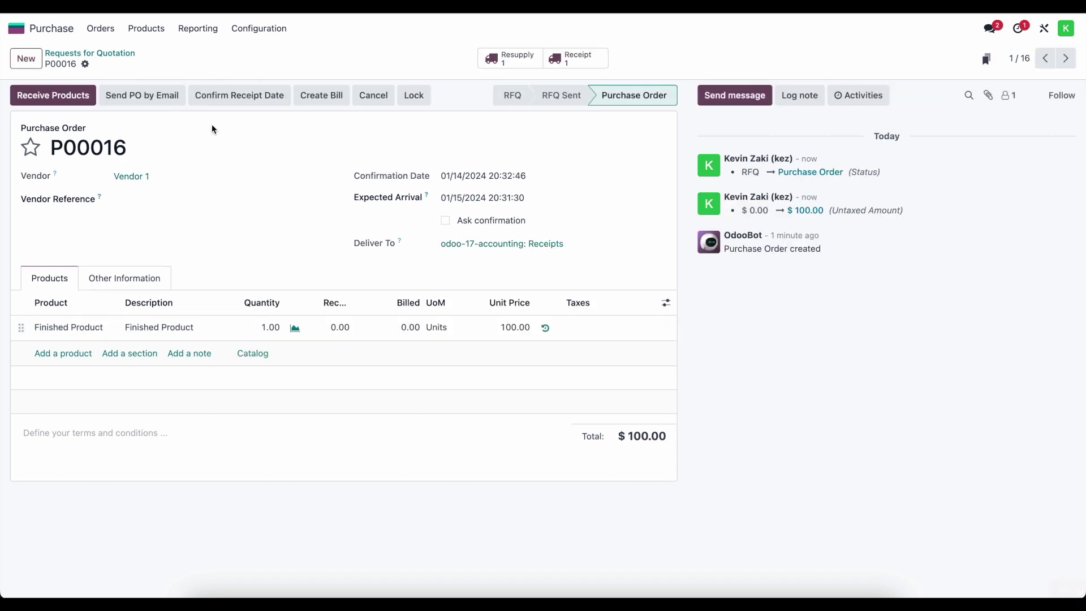
Step: Open the purchase order's resupply transfer for the Unfinished Product and validate it
left_click(509, 69)
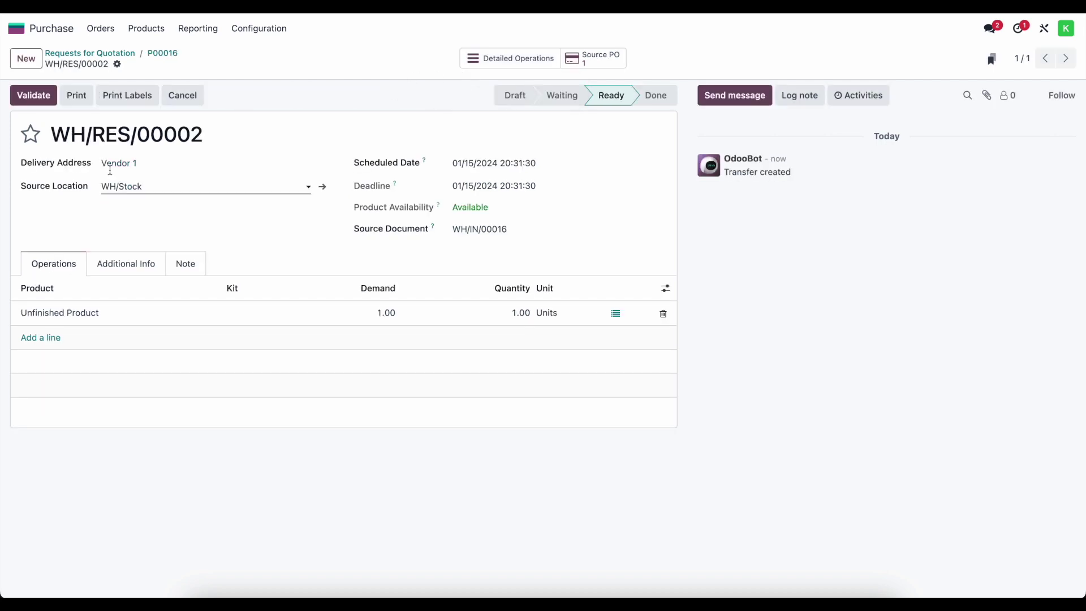
left_click(42, 96)
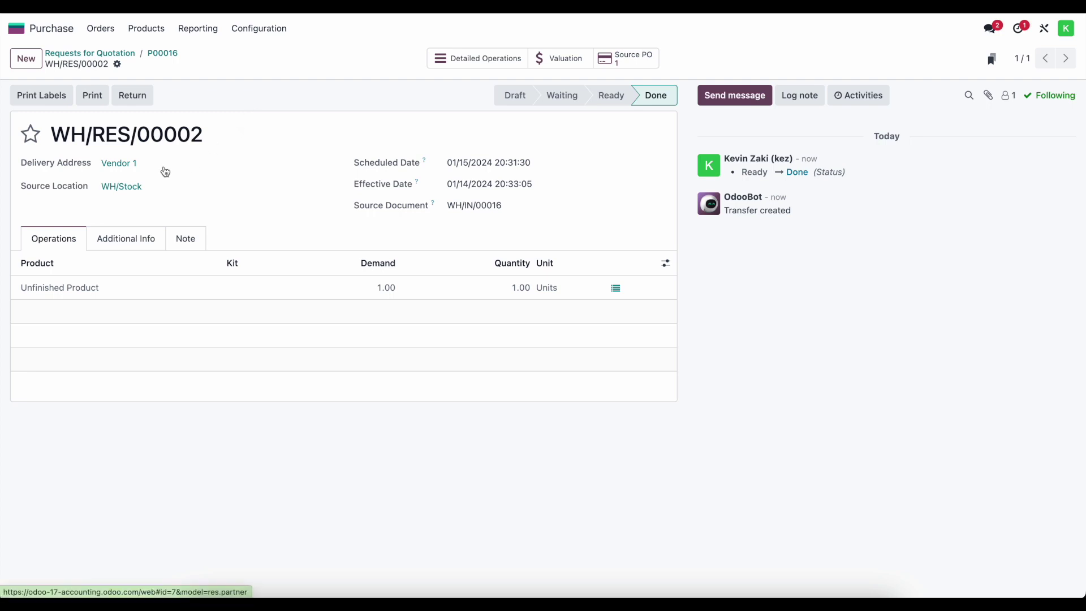
Step: Switch to Inventory and check the Unfinished Product's on-hand quantity in the stock report
left_click(16, 28)
type("invn")
key("Return")
left_click(284, 29)
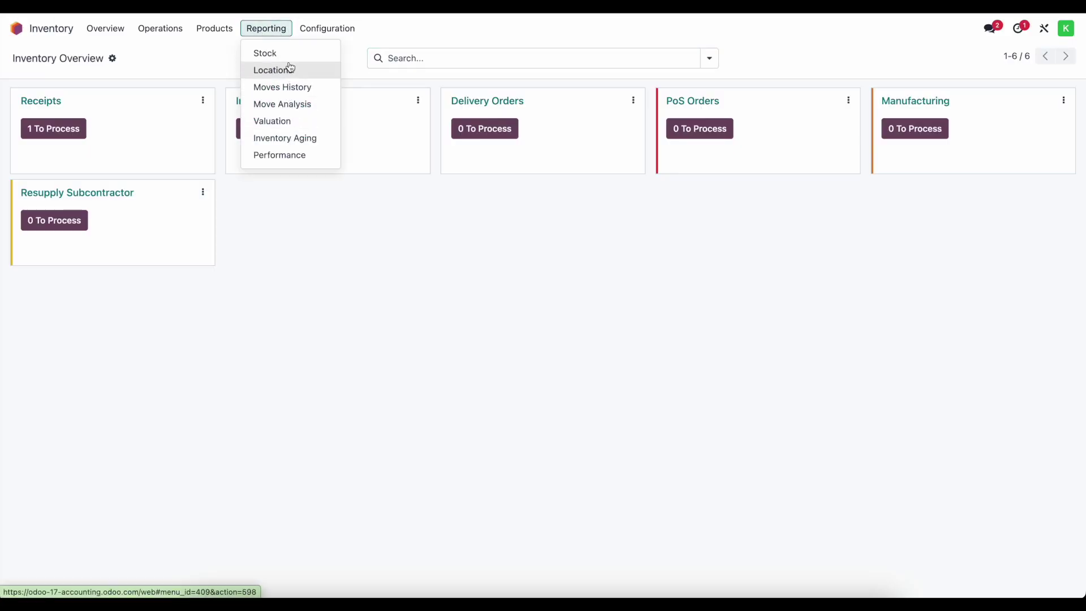
left_click(288, 55)
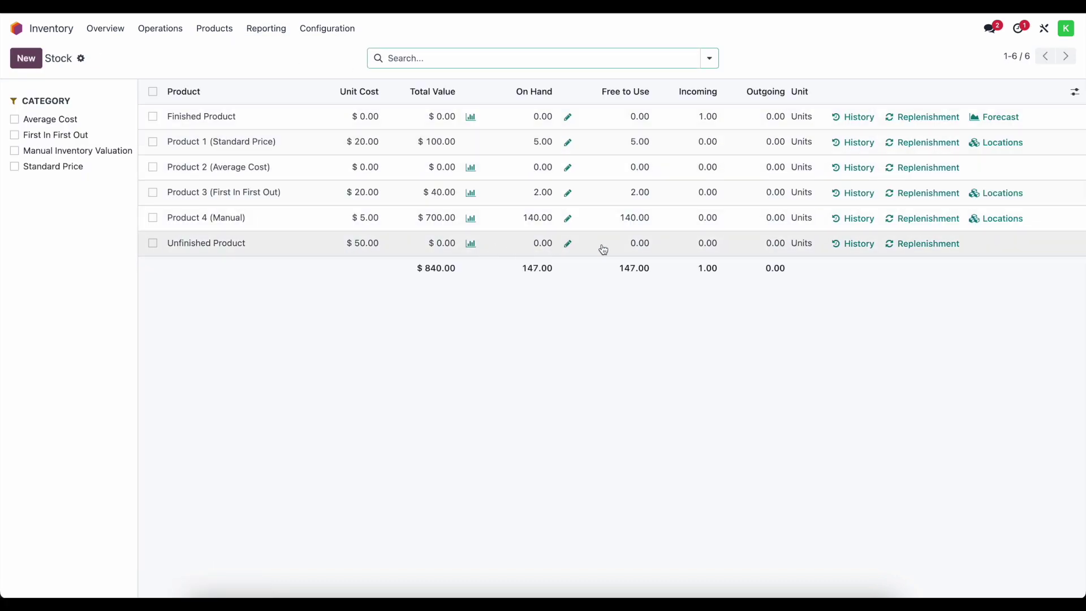
Step: Open the stock valuation report, review the Unfinished Product's entries and collapse the group again
left_click(266, 29)
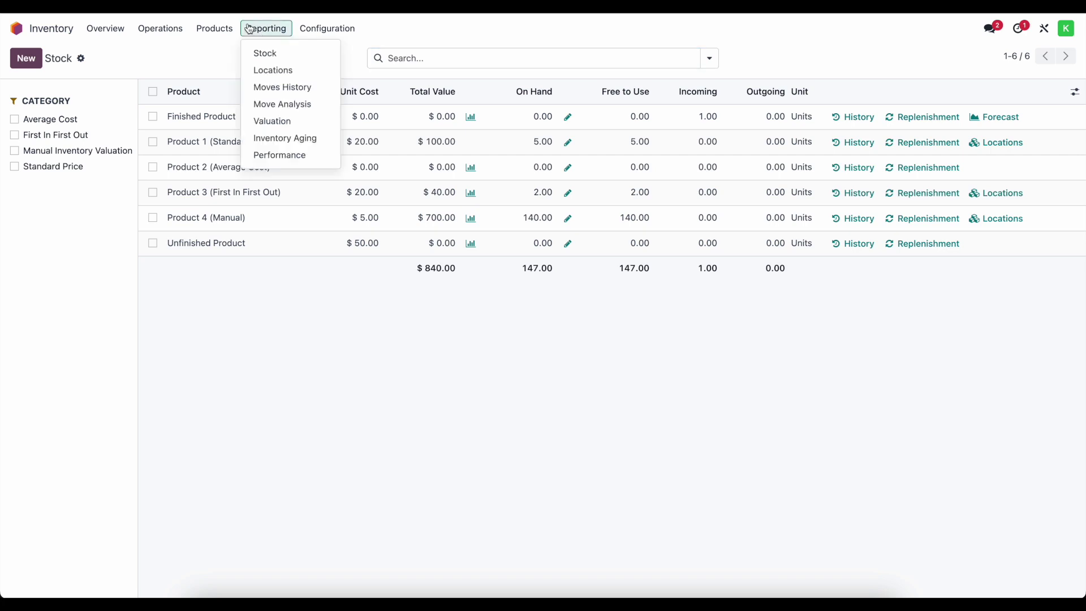
left_click(275, 120)
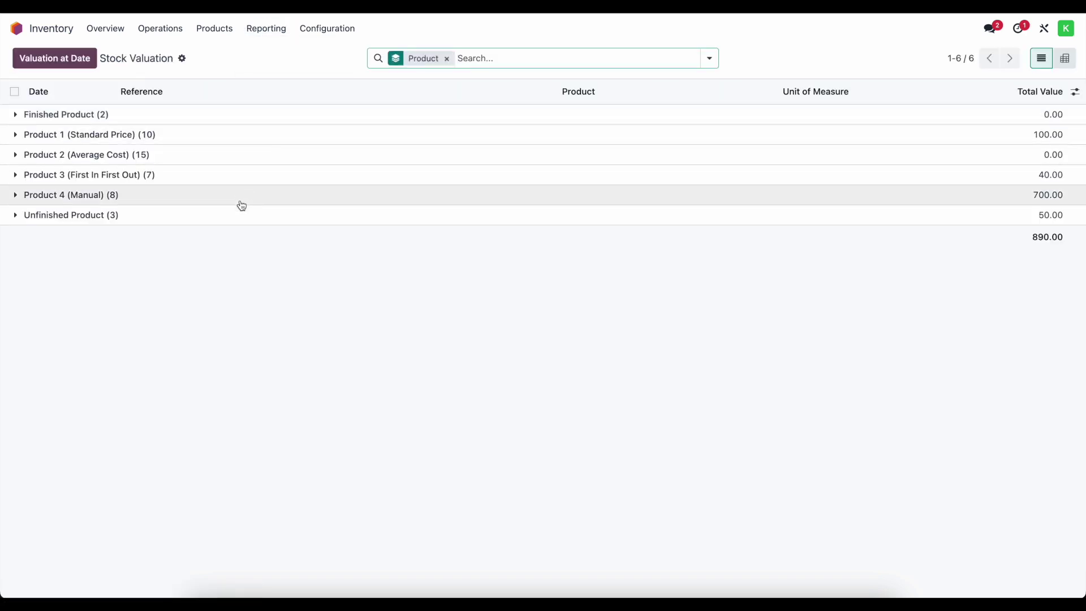
left_click(219, 219)
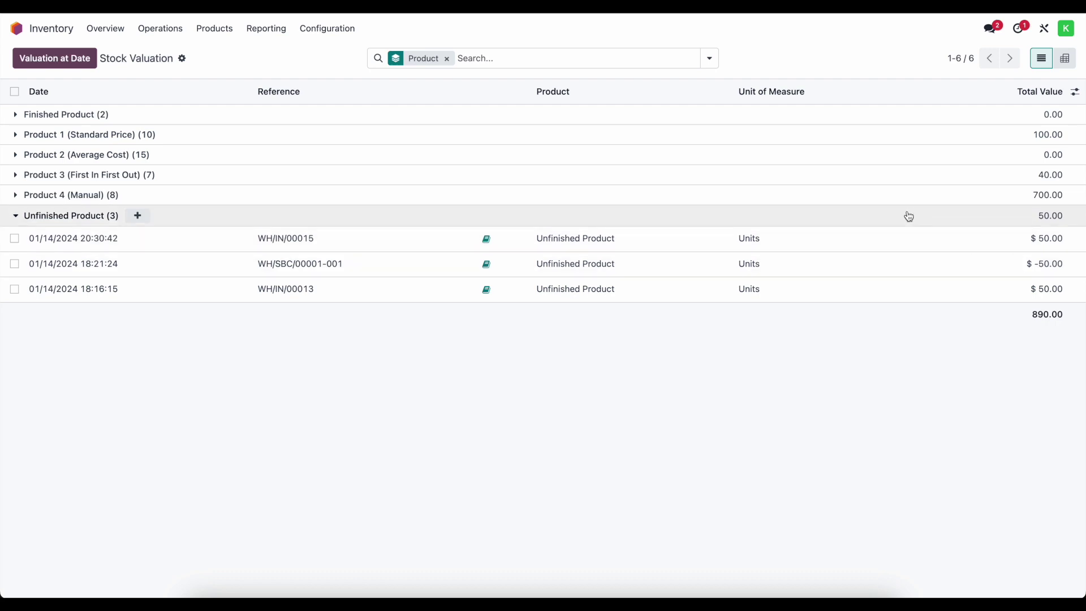
left_click(976, 219)
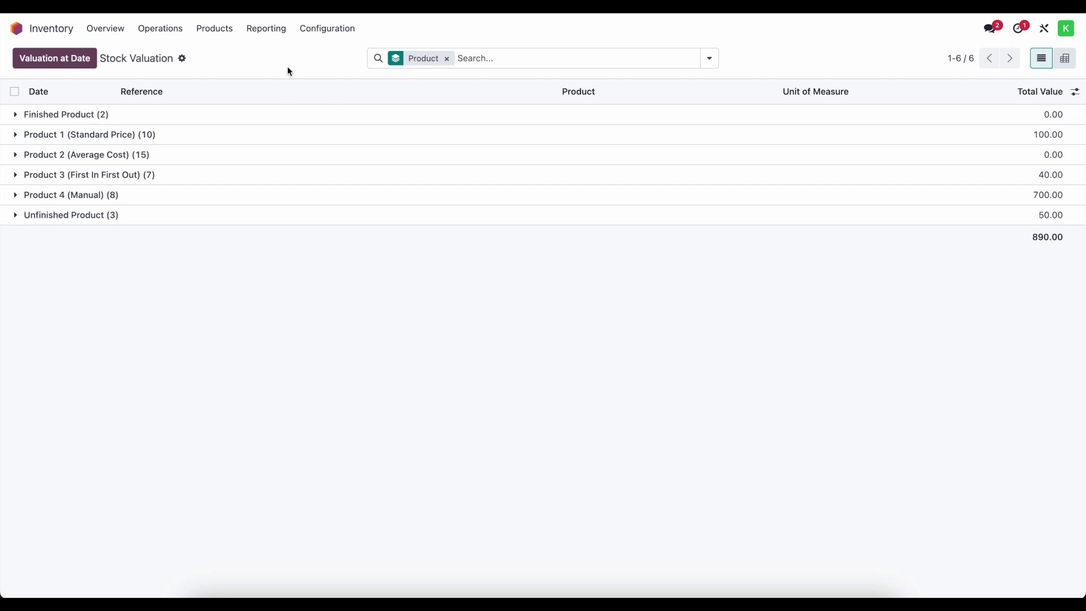
Step: Check the resupply move in the moves history, review the Subcontracting Location's settings and return to the locations list
left_click(268, 30)
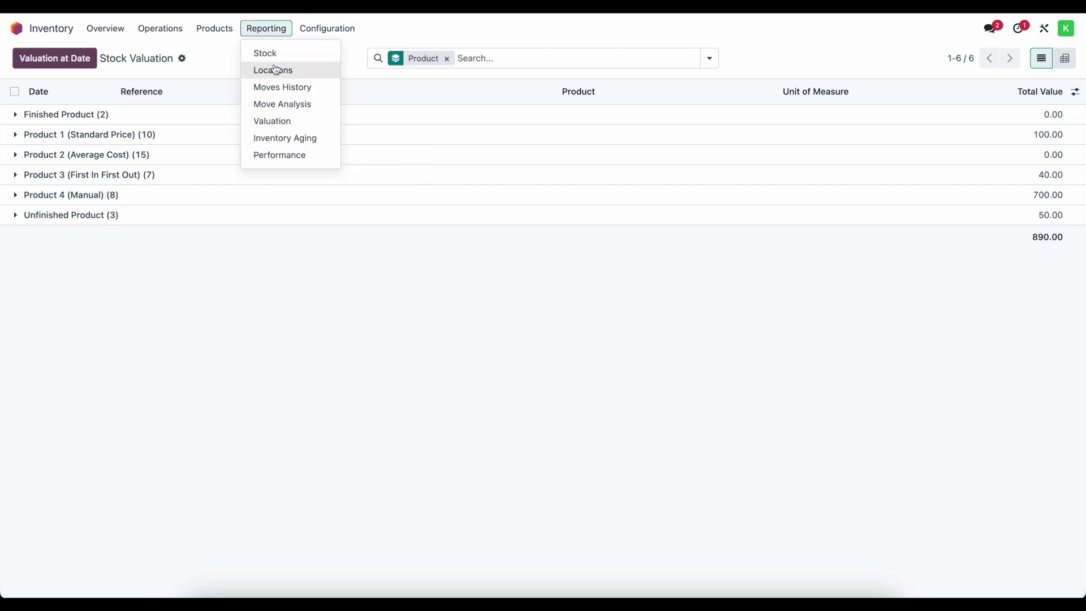
left_click(296, 87)
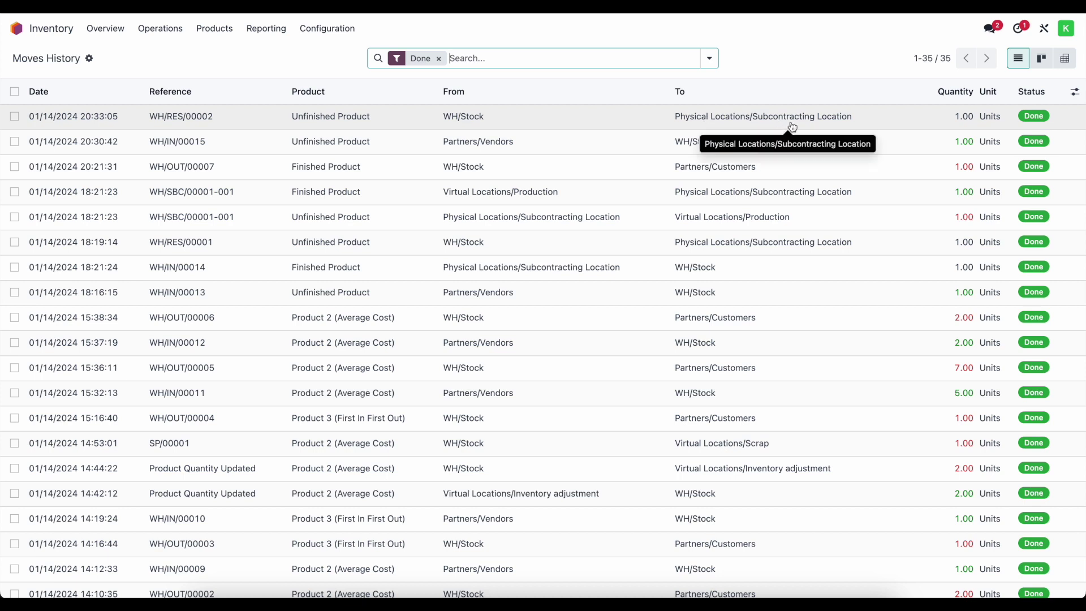
left_click(327, 28)
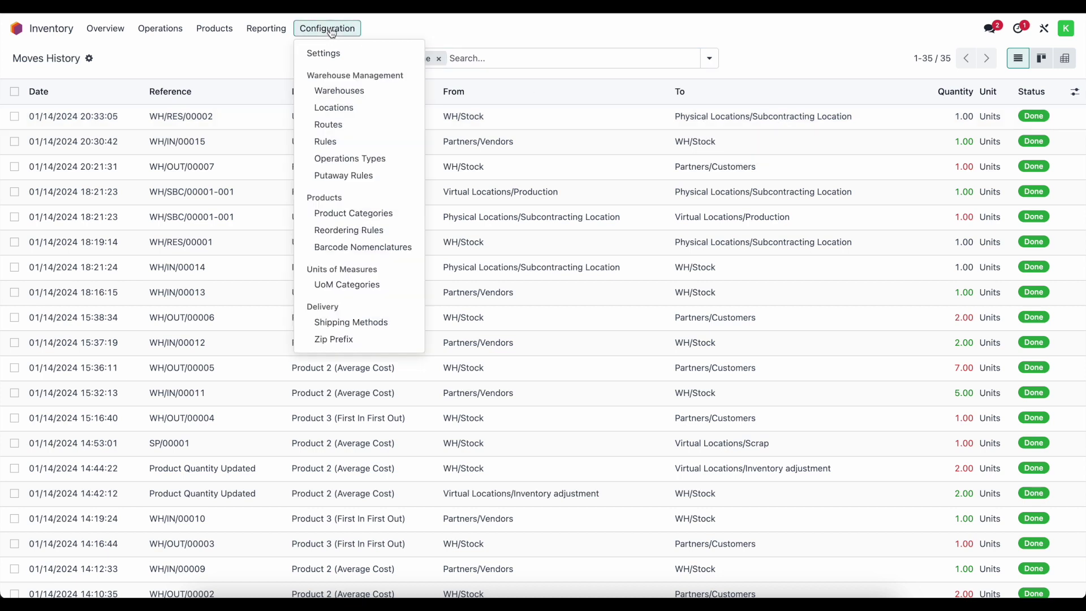
left_click(334, 108)
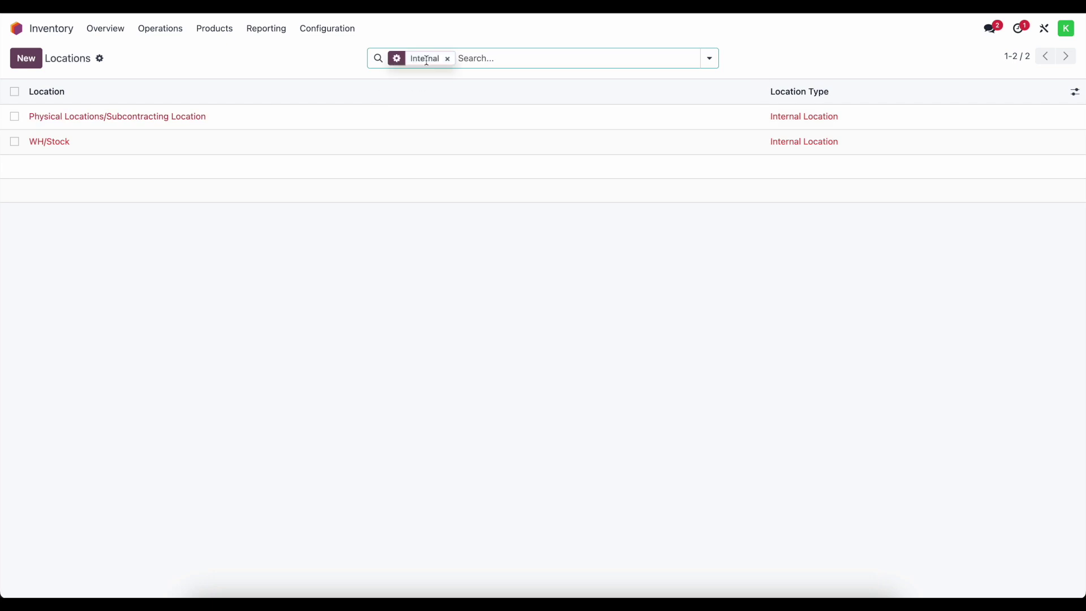
left_click(202, 122)
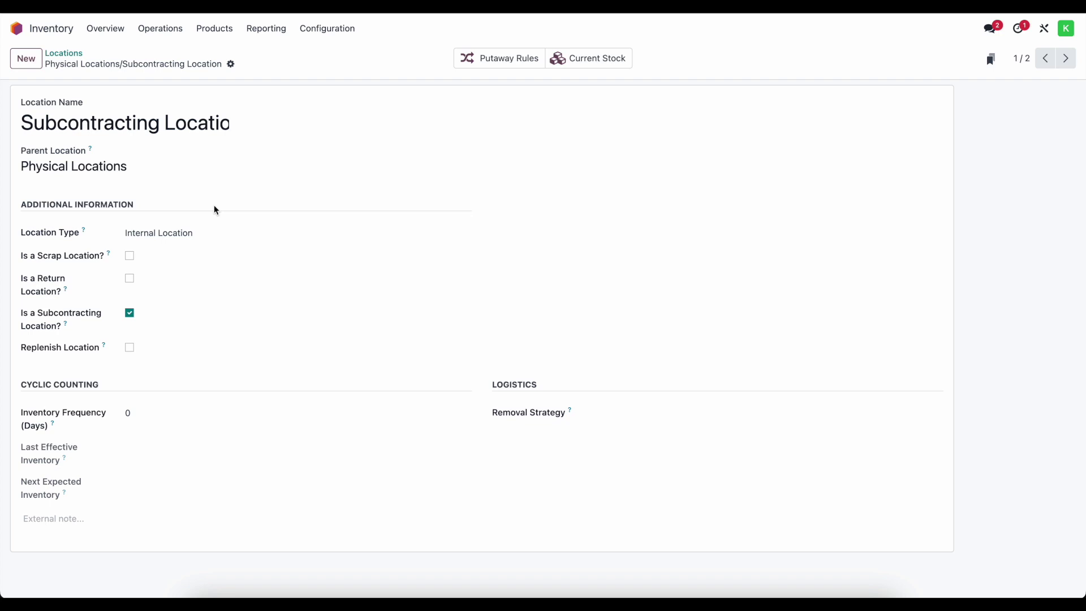
left_click(63, 53)
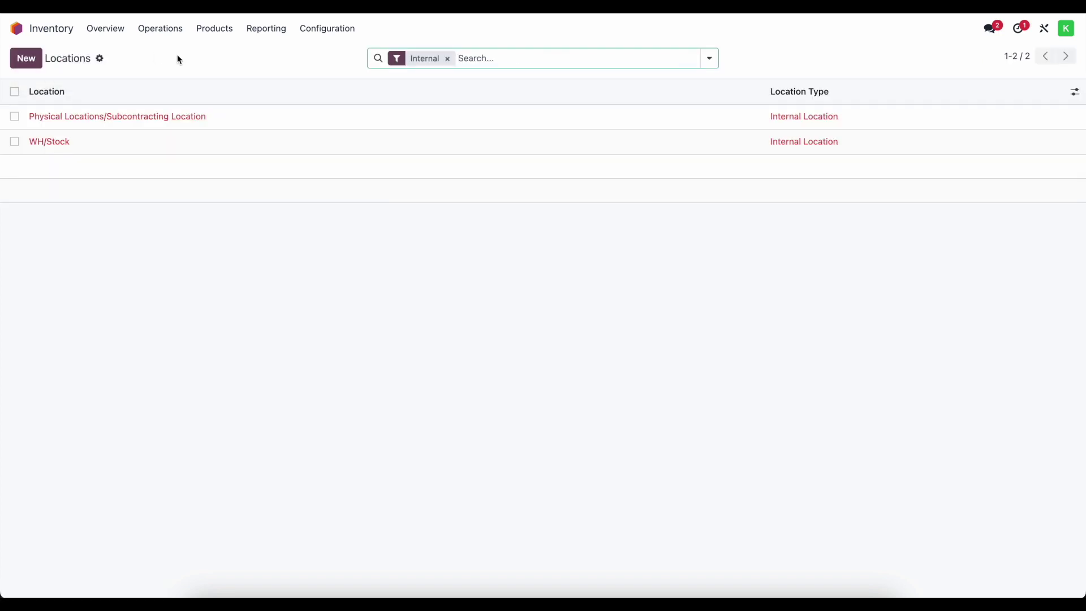
Step: Open the ready Finished Product receipt from the Inventory overview, inspect its subcontracting raw materials and return to the receipt
left_click(55, 32)
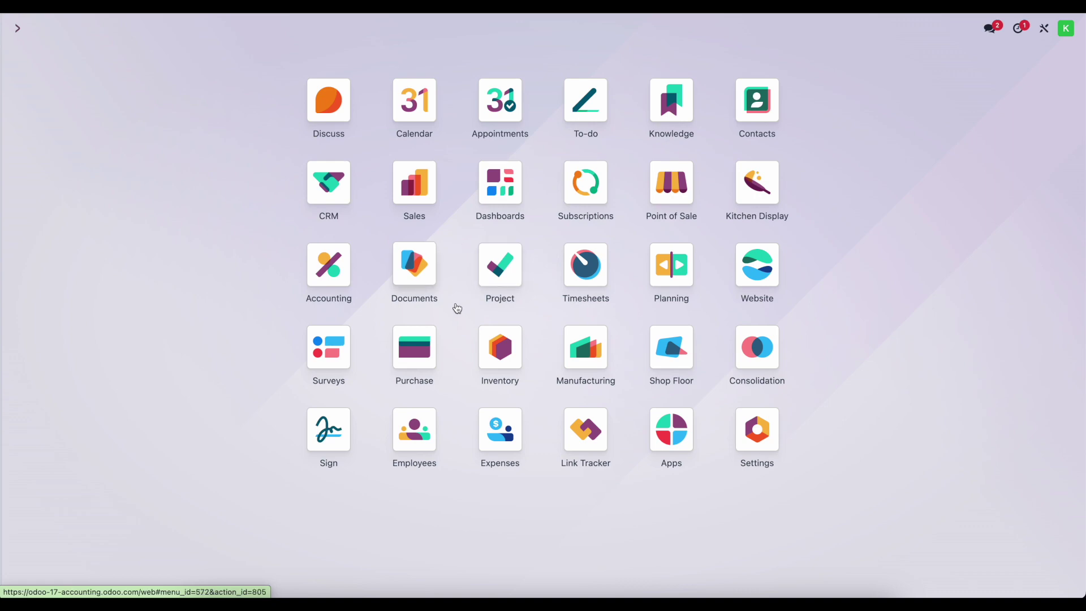
left_click(499, 346)
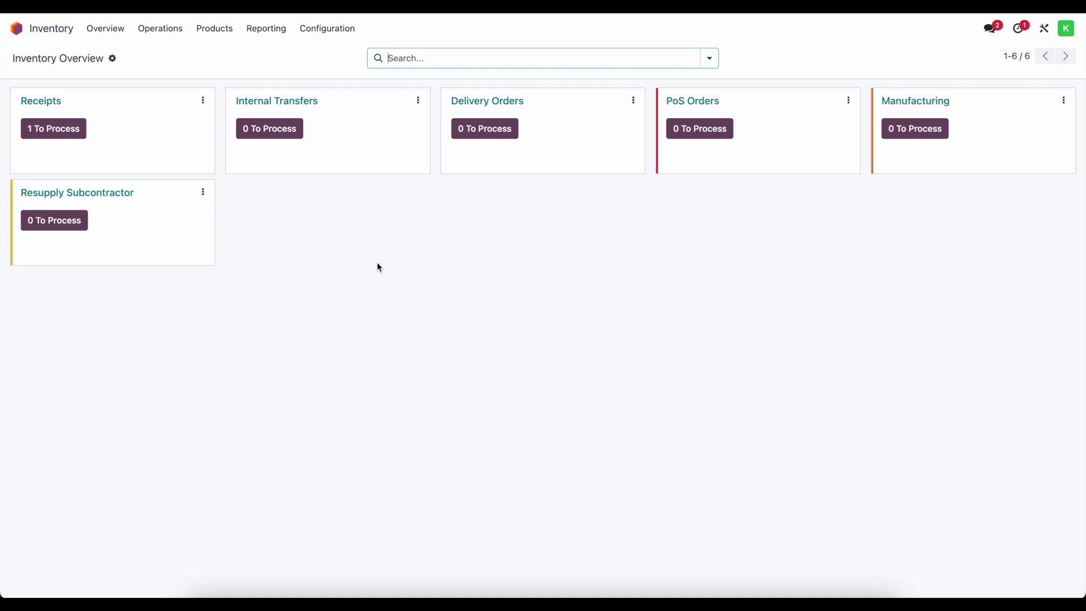
left_click(53, 127)
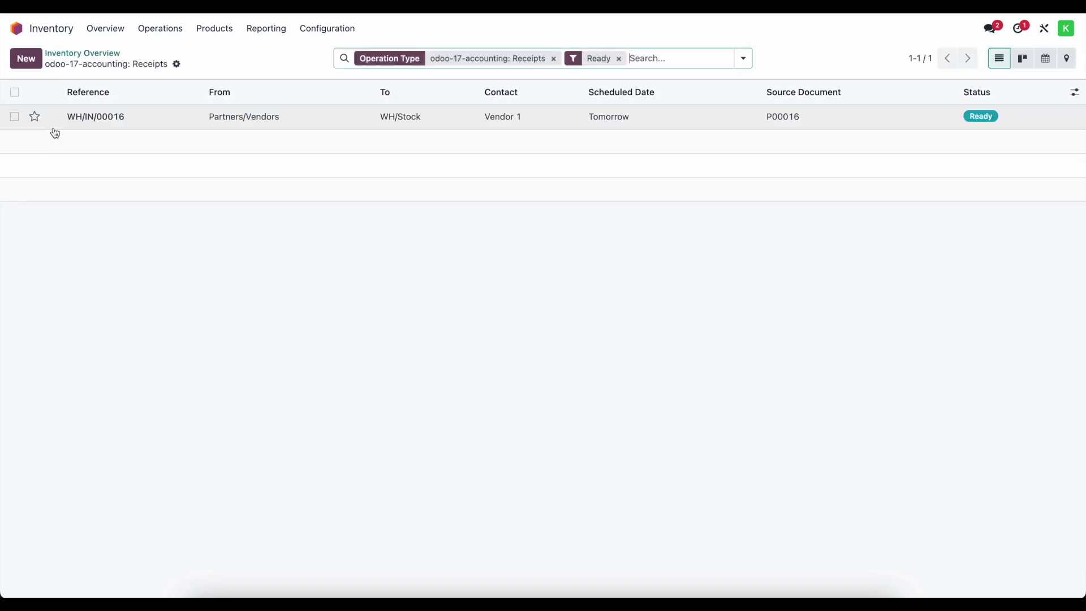
left_click(115, 123)
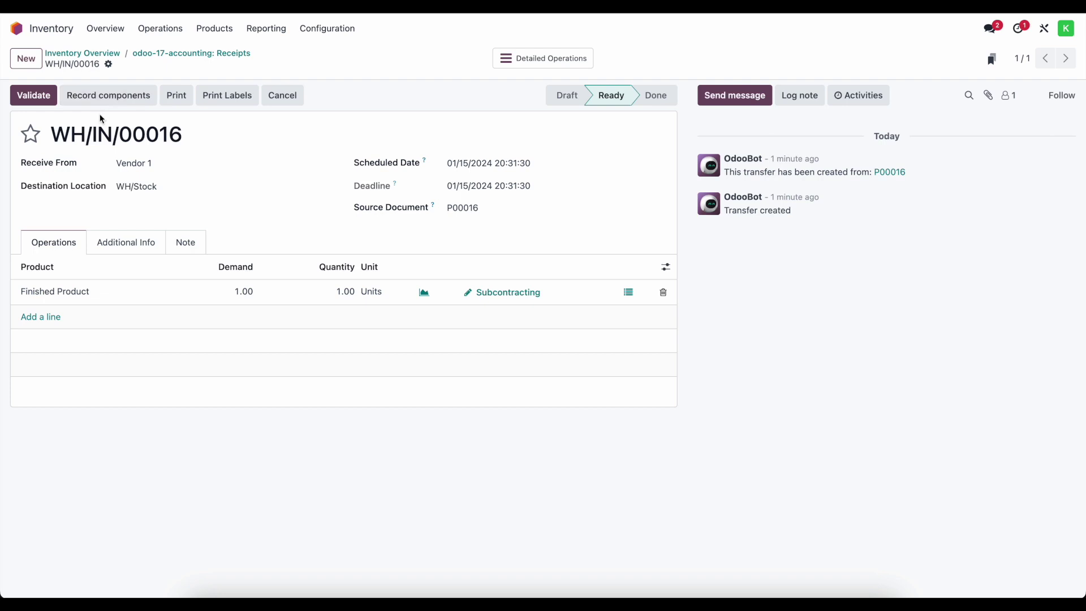
left_click(485, 298)
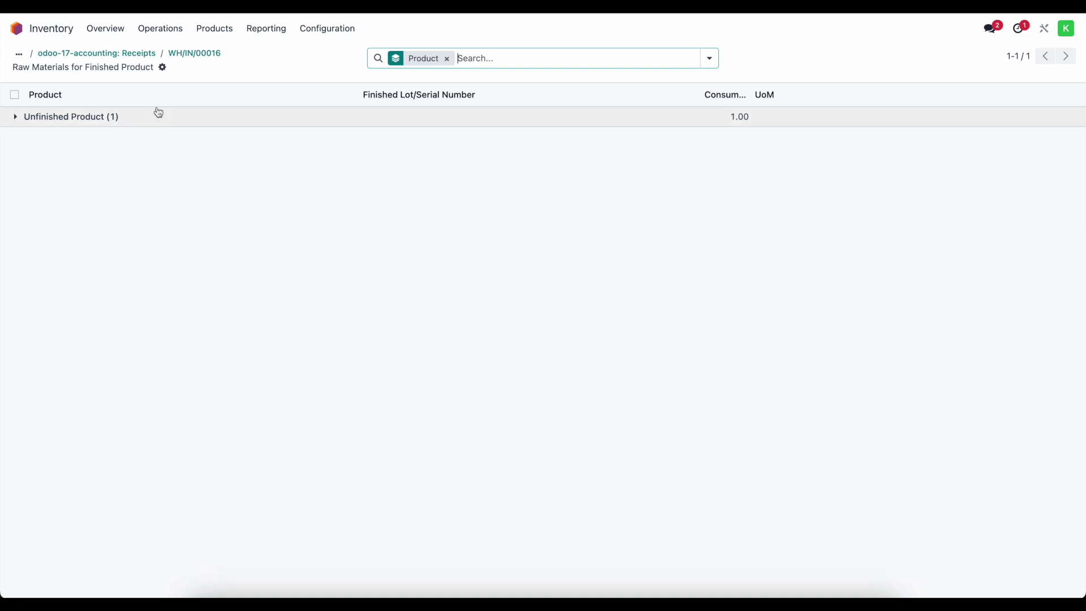
left_click(172, 55)
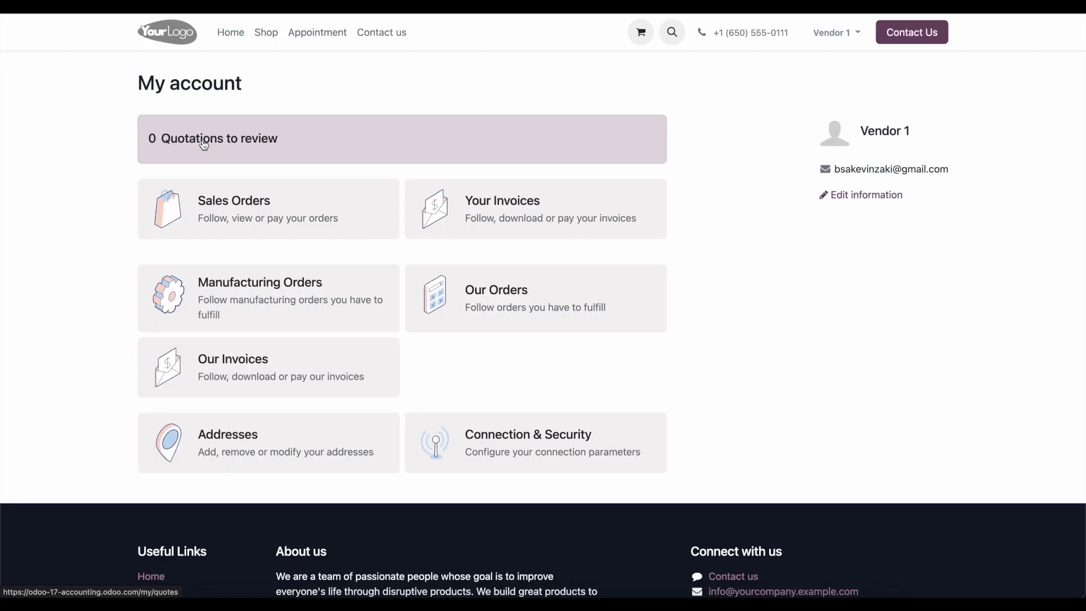
Step: Switch to Vendor 1's customer portal and open the ready manufacturing order for the Finished Product
left_click(834, 32)
left_click(827, 61)
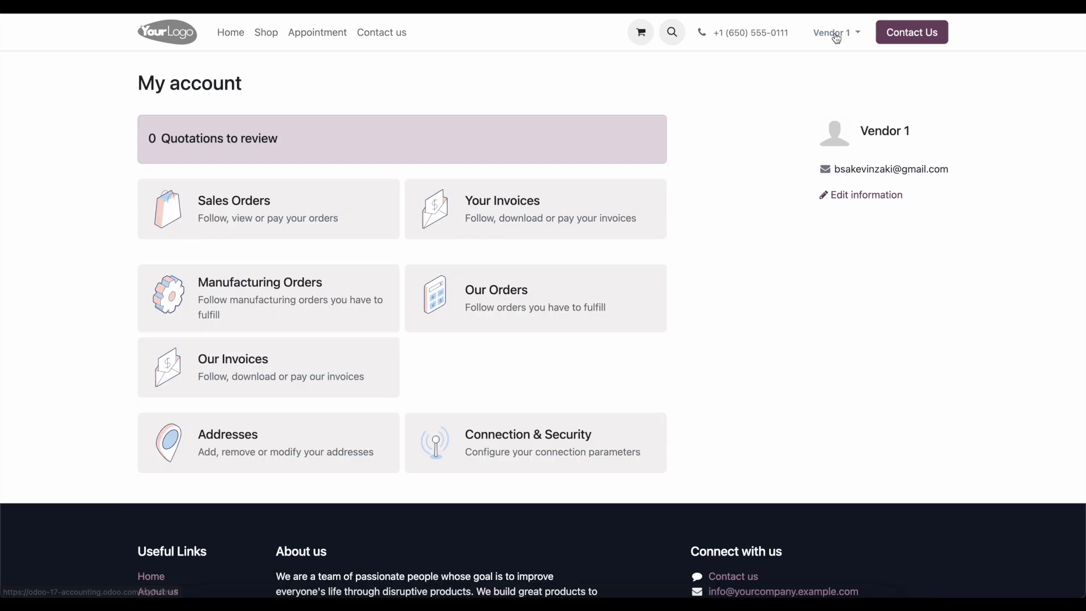
left_click(290, 313)
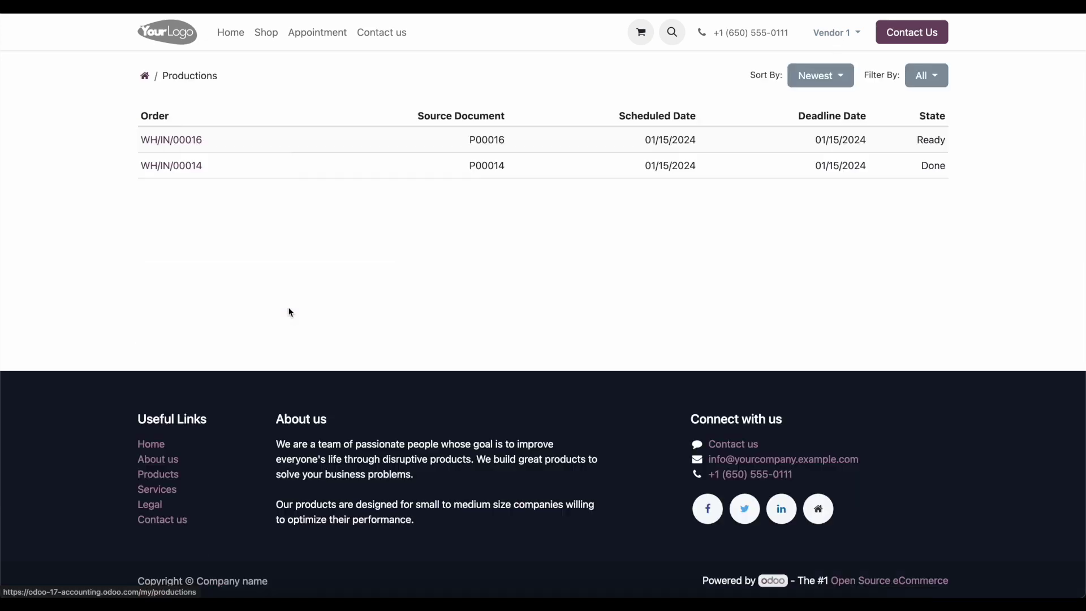
left_click(201, 137)
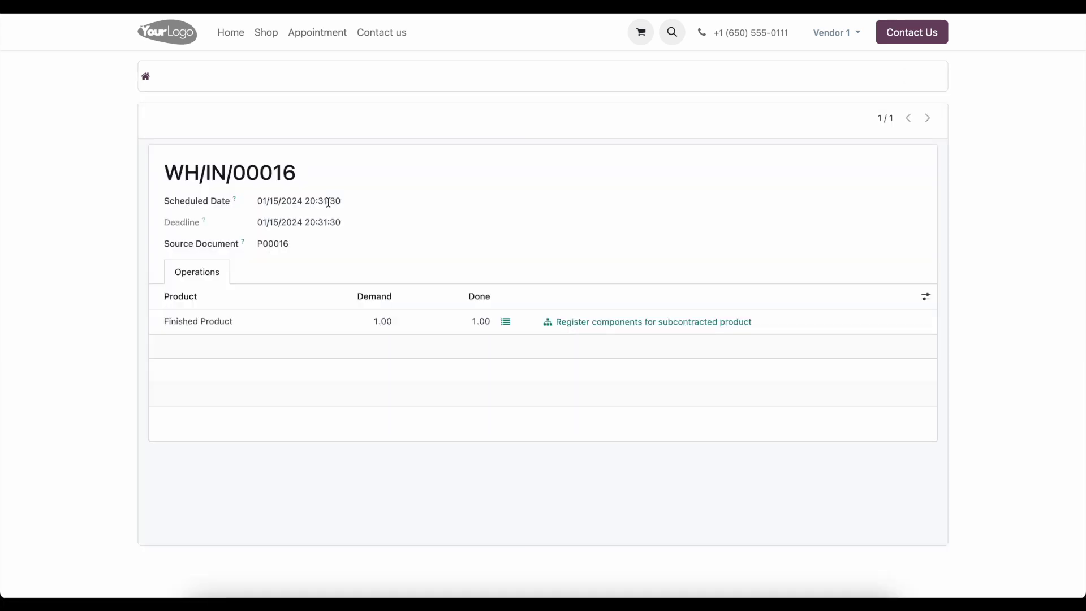
Step: Inspect the Unfinished Product component registered for the subcontracted product, return to the order and leave for the portal's home page
left_click(591, 326)
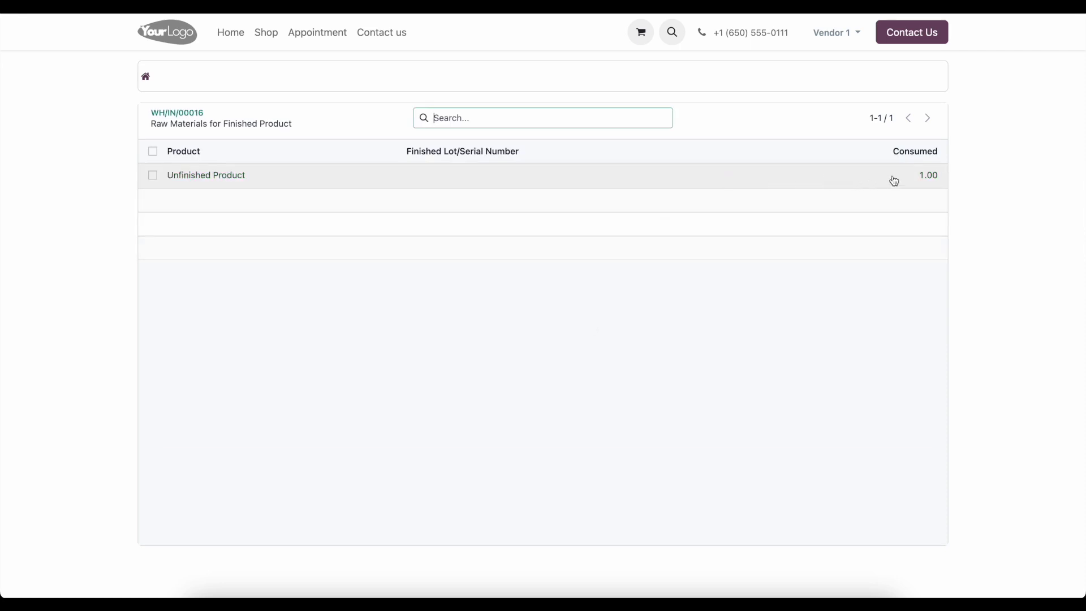
left_click(912, 179)
left_click(863, 277)
left_click(531, 224)
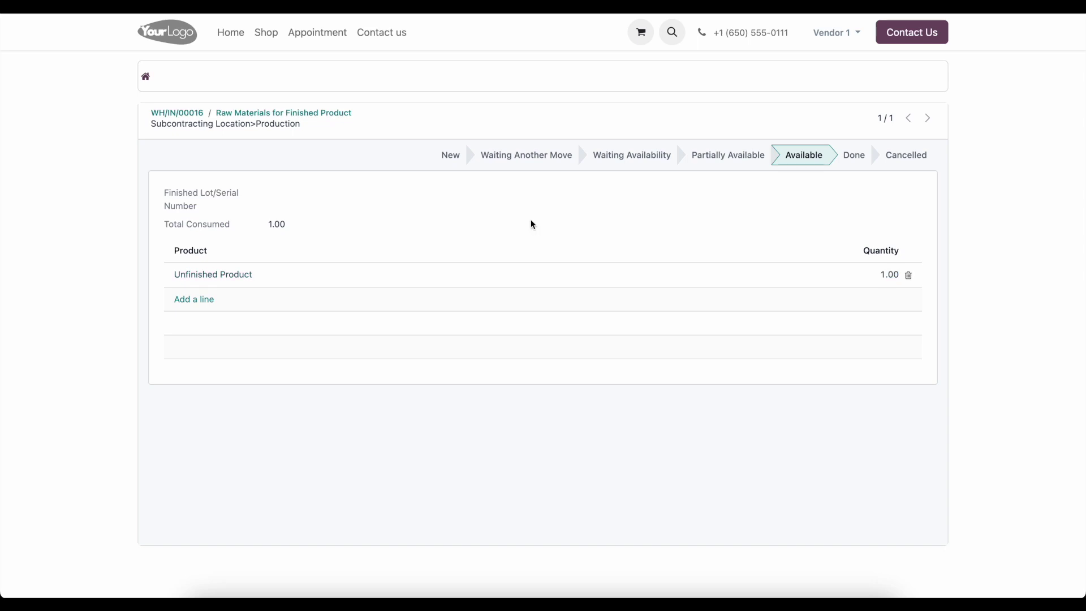
left_click(273, 113)
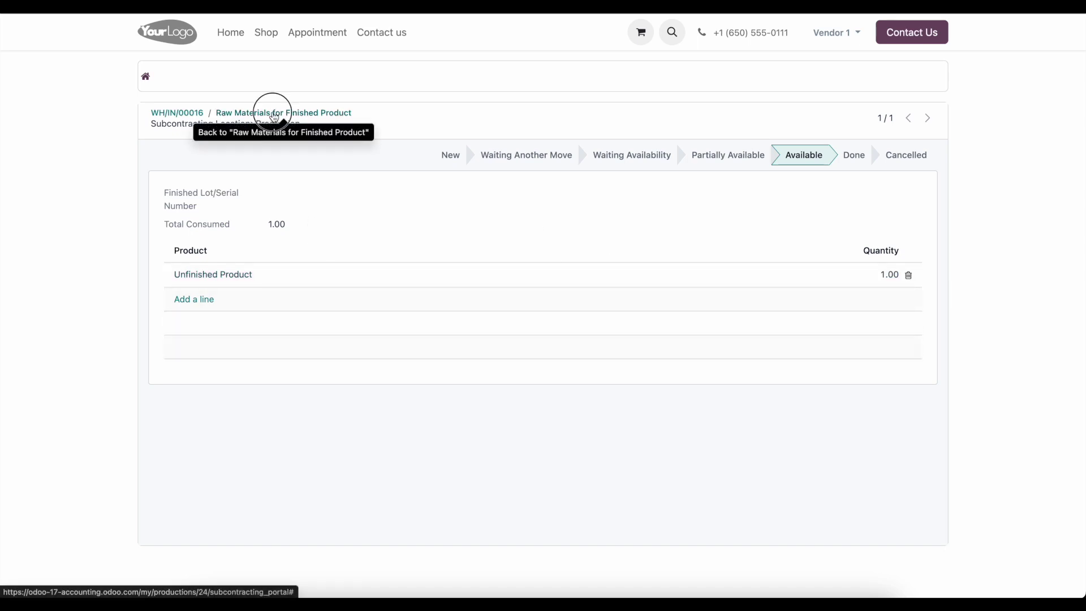
left_click(192, 113)
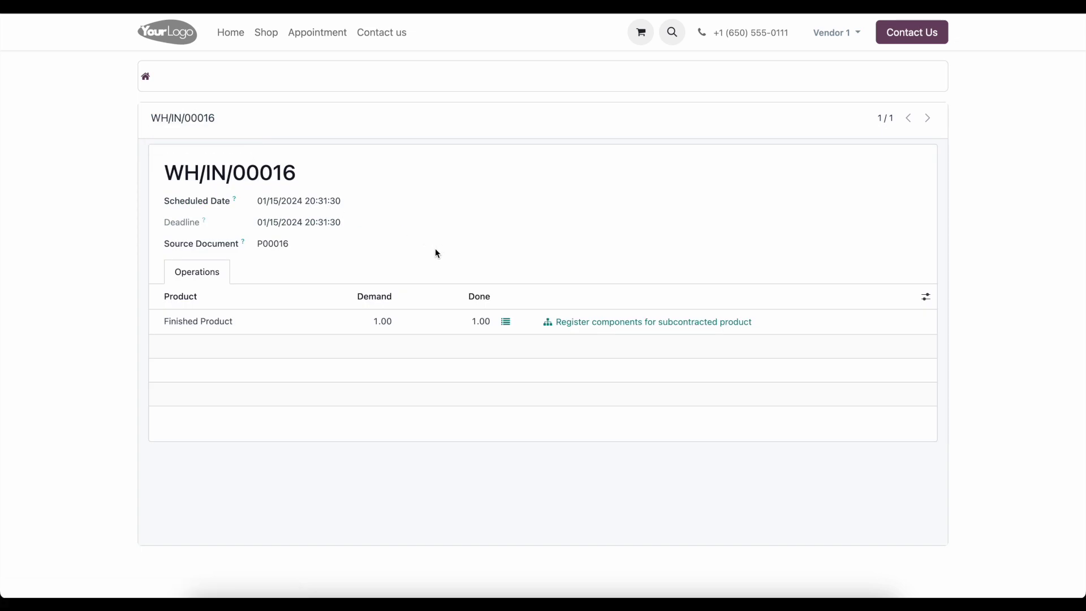
left_click(144, 77)
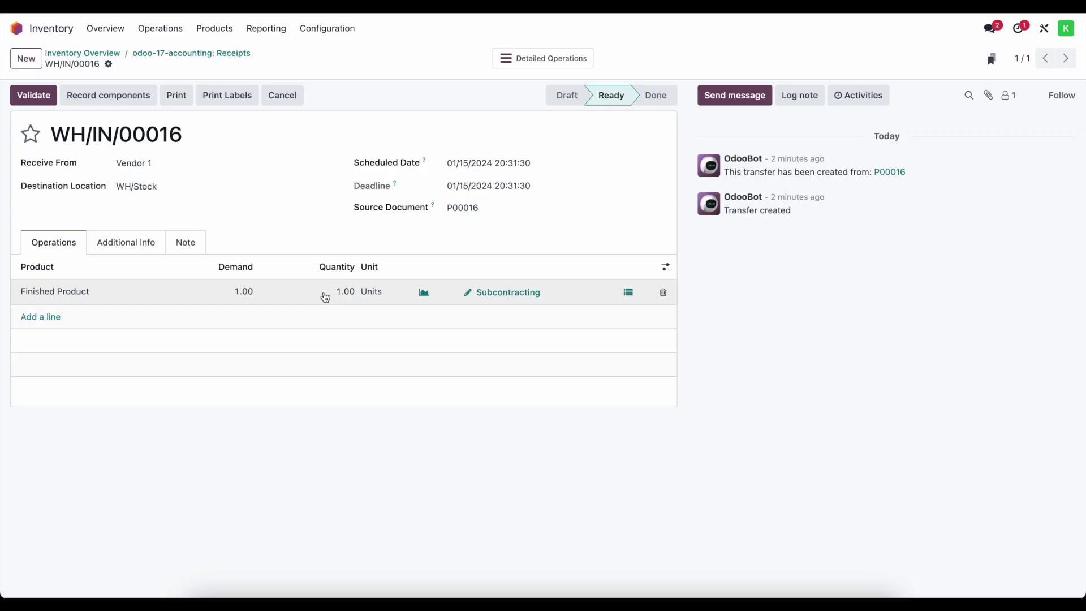
Step: In the Inventory receipt, check the recorded components, discard the Subcontract dialog and validate the receipt
left_click(99, 103)
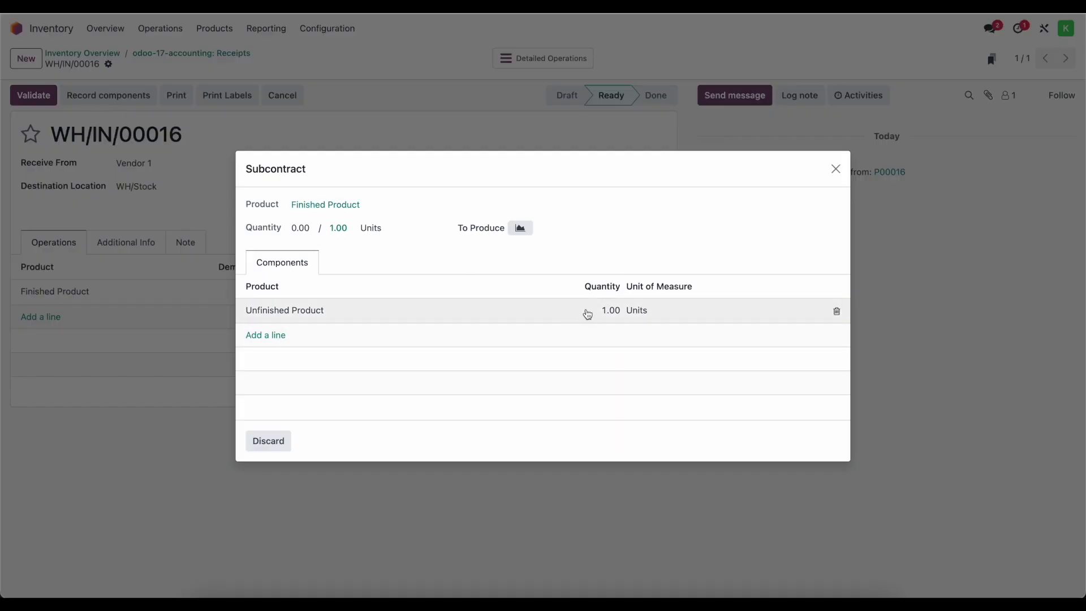
left_click(269, 441)
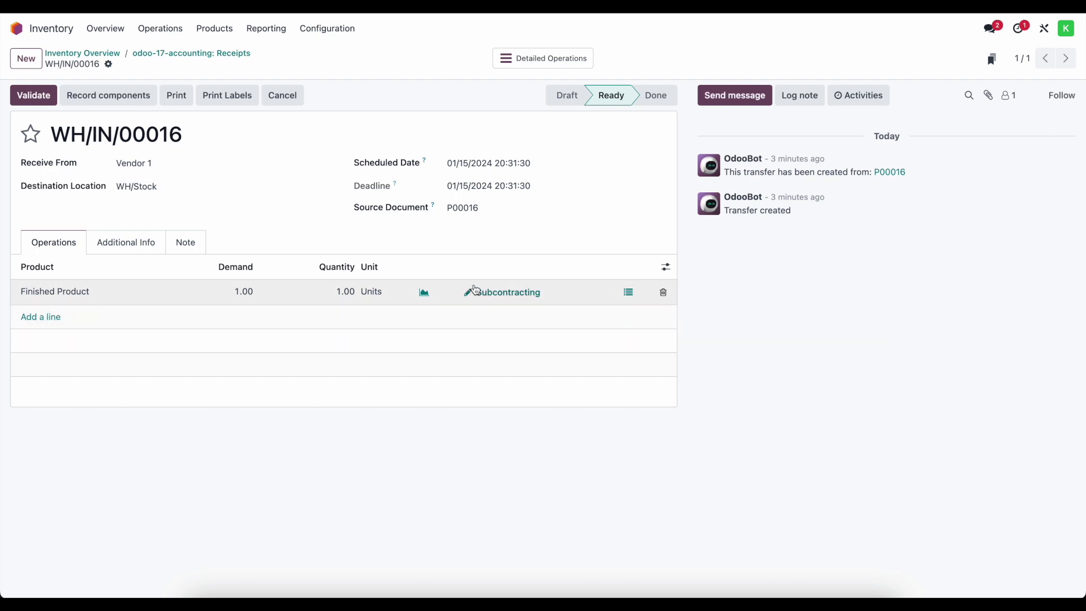
left_click(31, 95)
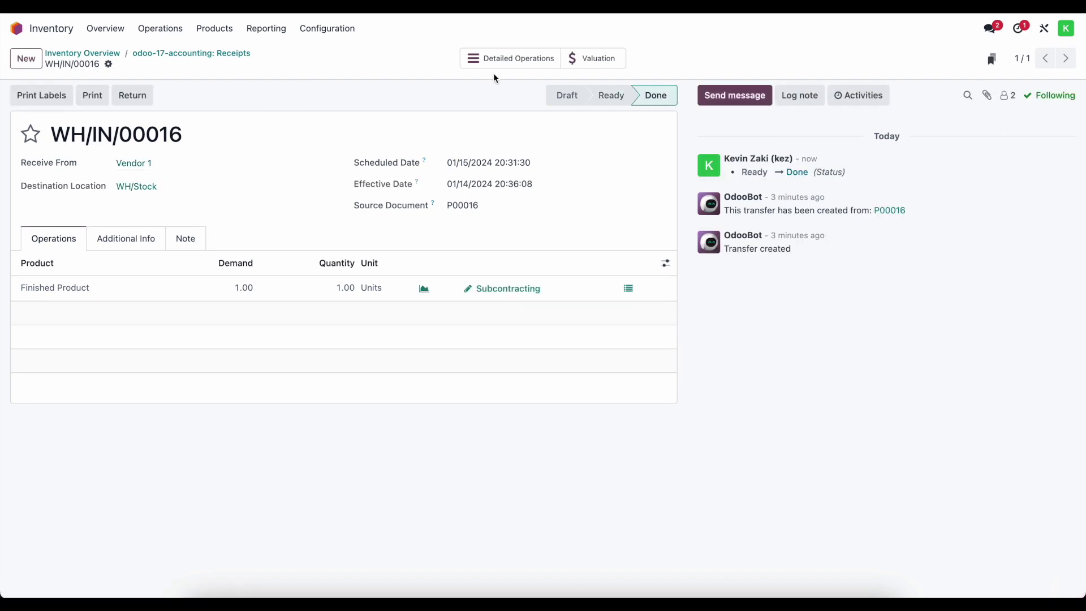
Step: Review the receipt's valuation entries for the Unfinished Product and the Finished Product, and return to the receipts list
left_click(585, 60)
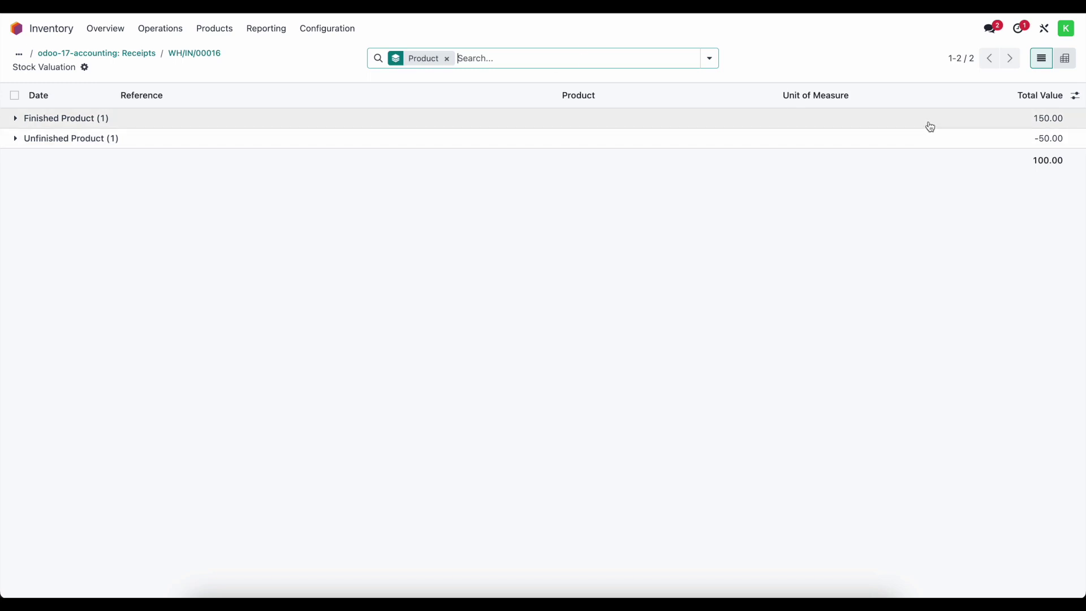
left_click(1036, 142)
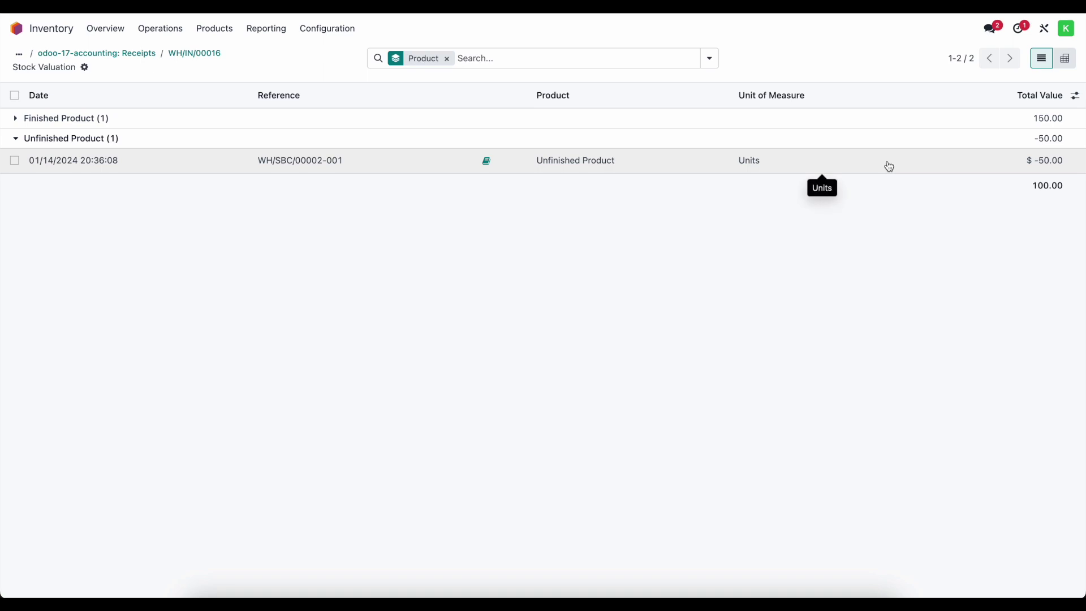
left_click(887, 118)
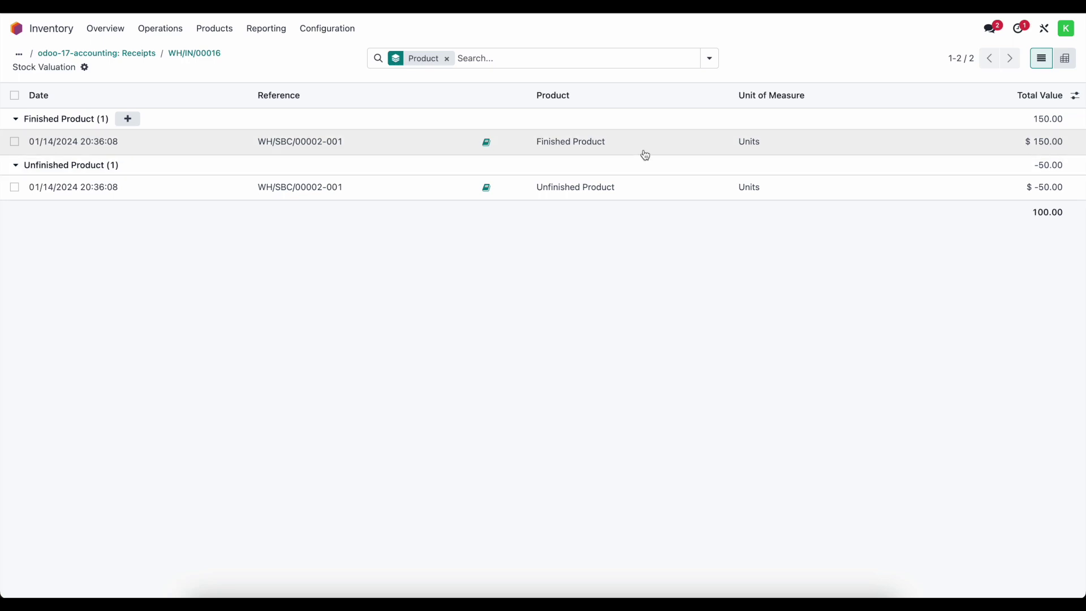
left_click(124, 53)
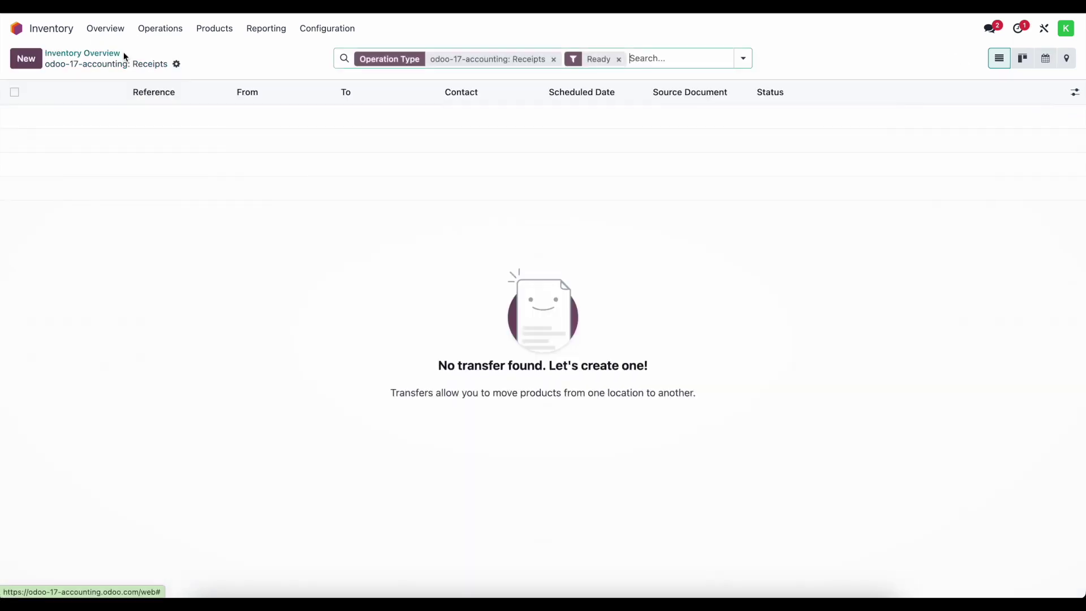
Step: Review the on-hand stock by location, the stock valuation by product and the products list in Inventory
left_click(268, 34)
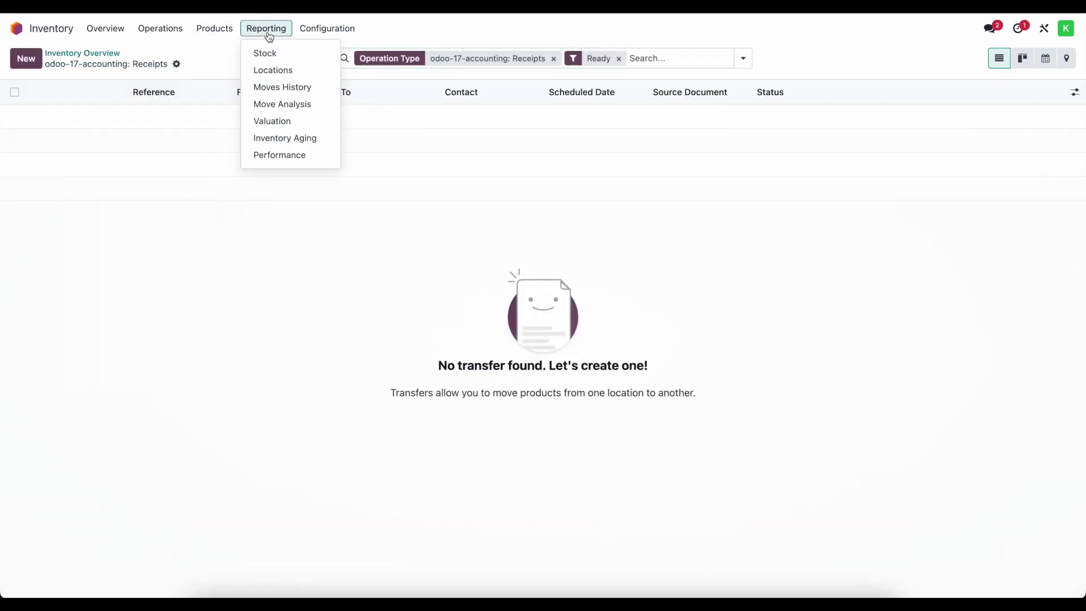
left_click(286, 79)
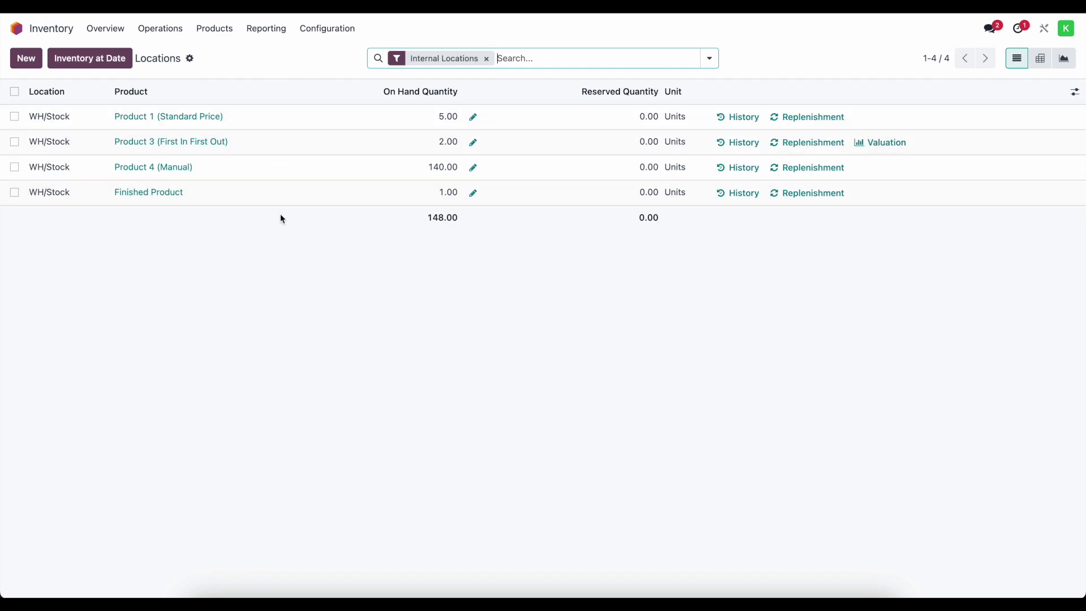
left_click(260, 30)
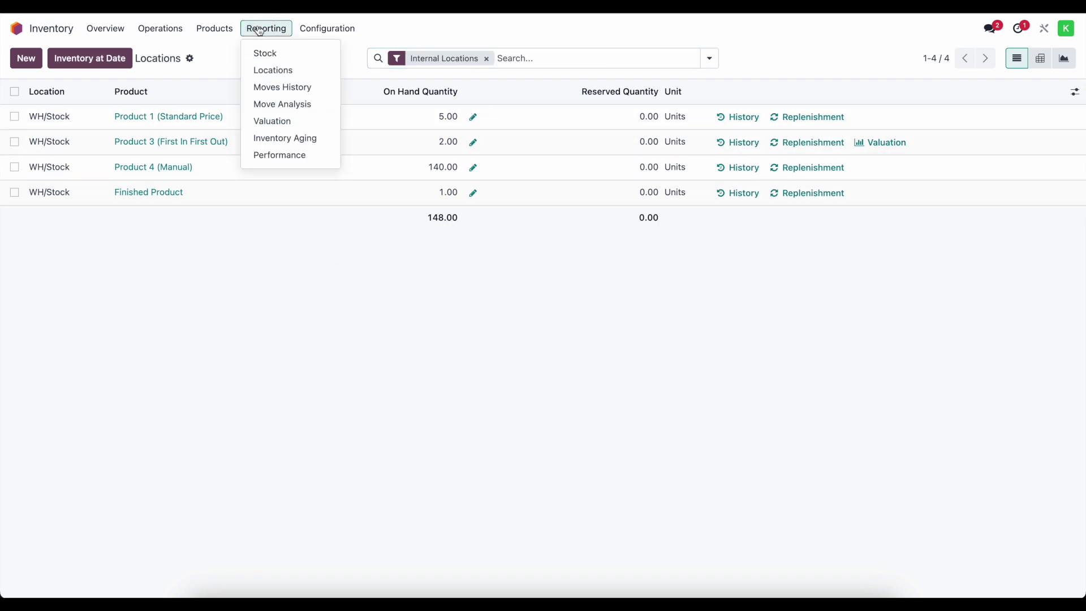
left_click(301, 121)
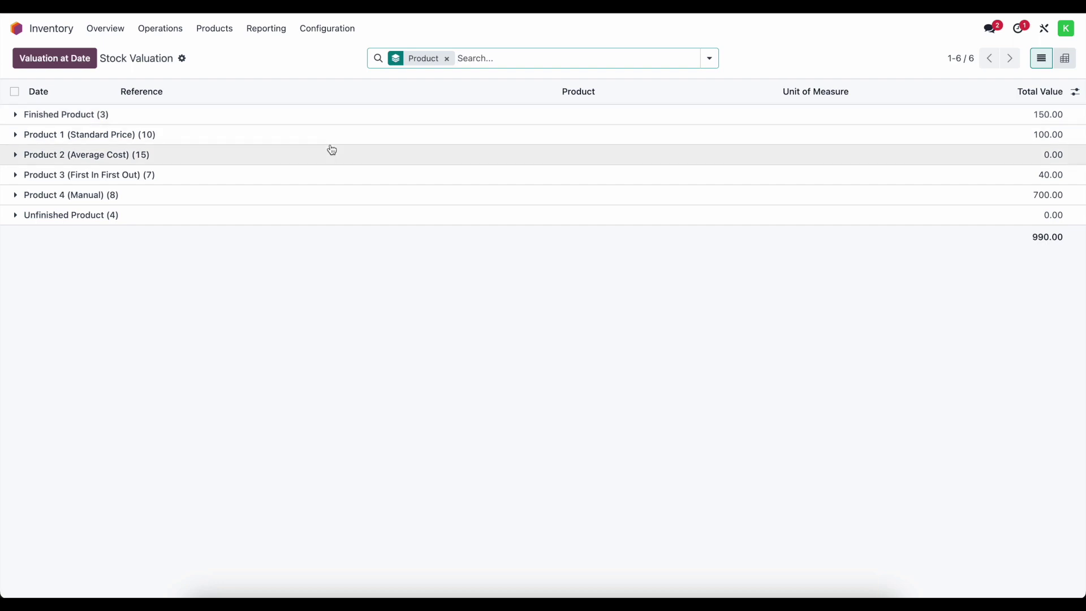
left_click(215, 29)
left_click(225, 52)
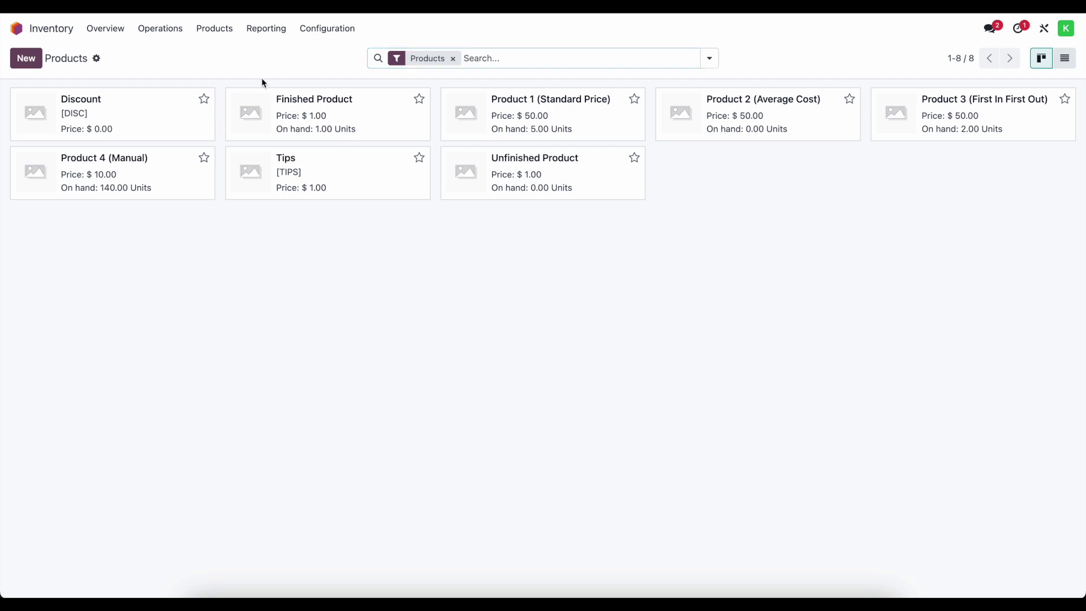
Step: In the stock valuation report, examine the journal entry behind the Finished Product's newest subcontracting valuation line and return to the report
left_click(272, 33)
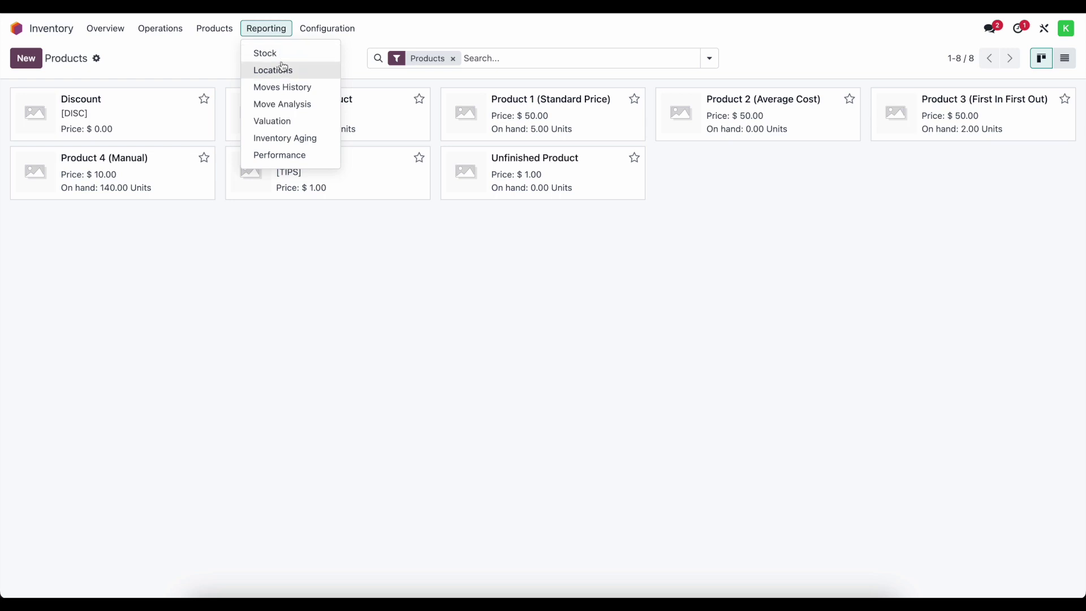
left_click(287, 120)
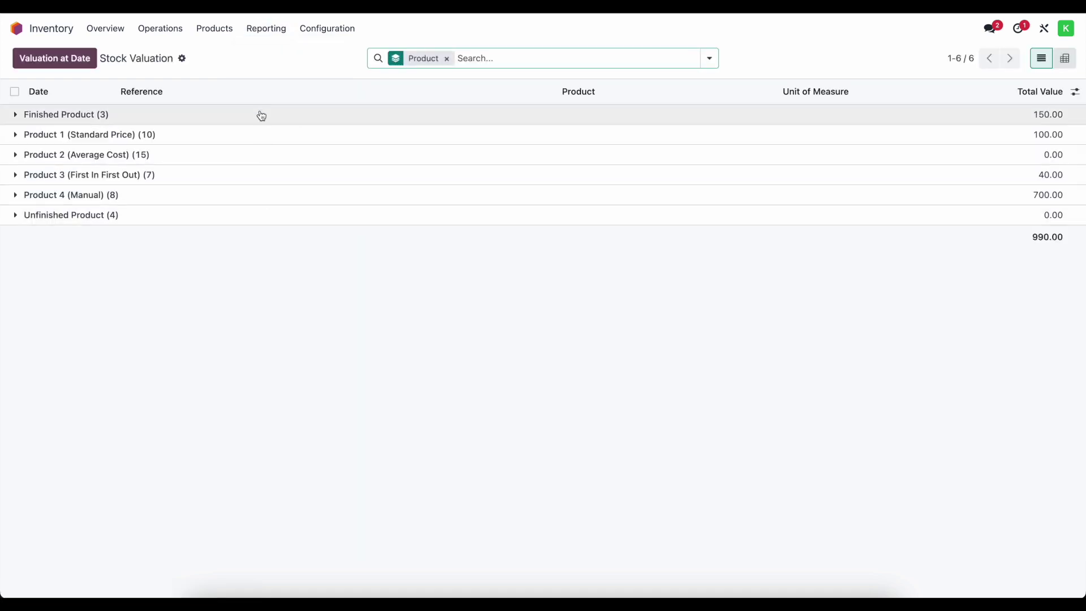
left_click(261, 113)
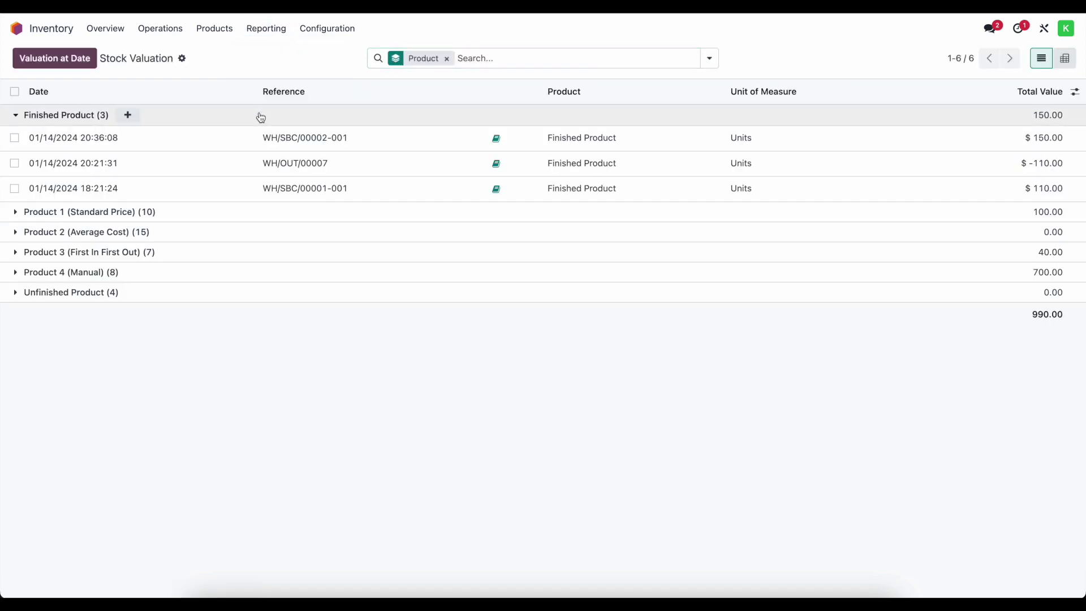
left_click(495, 141)
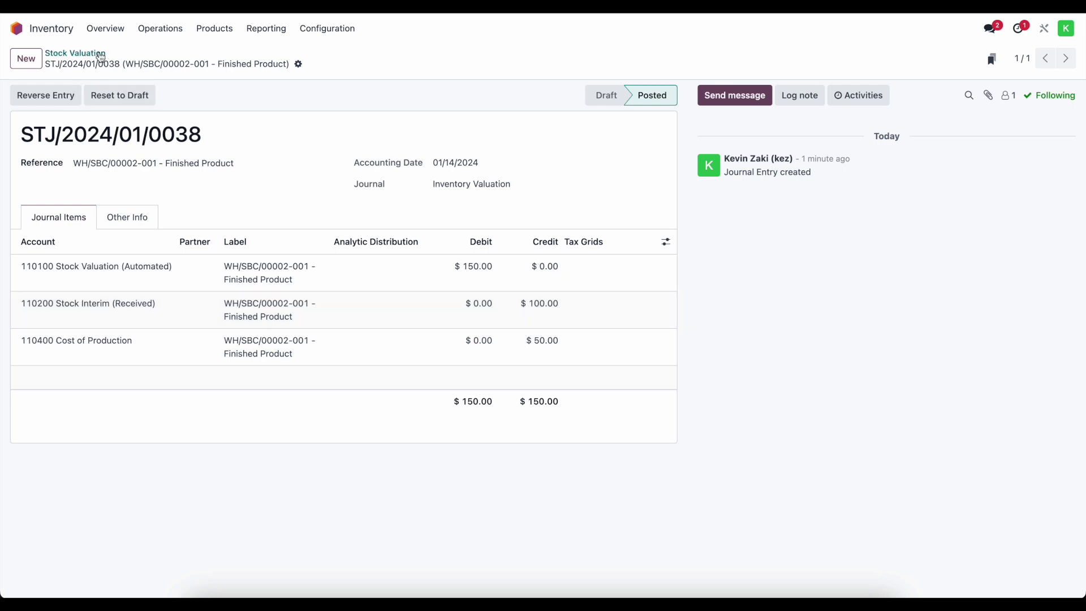
left_click(75, 53)
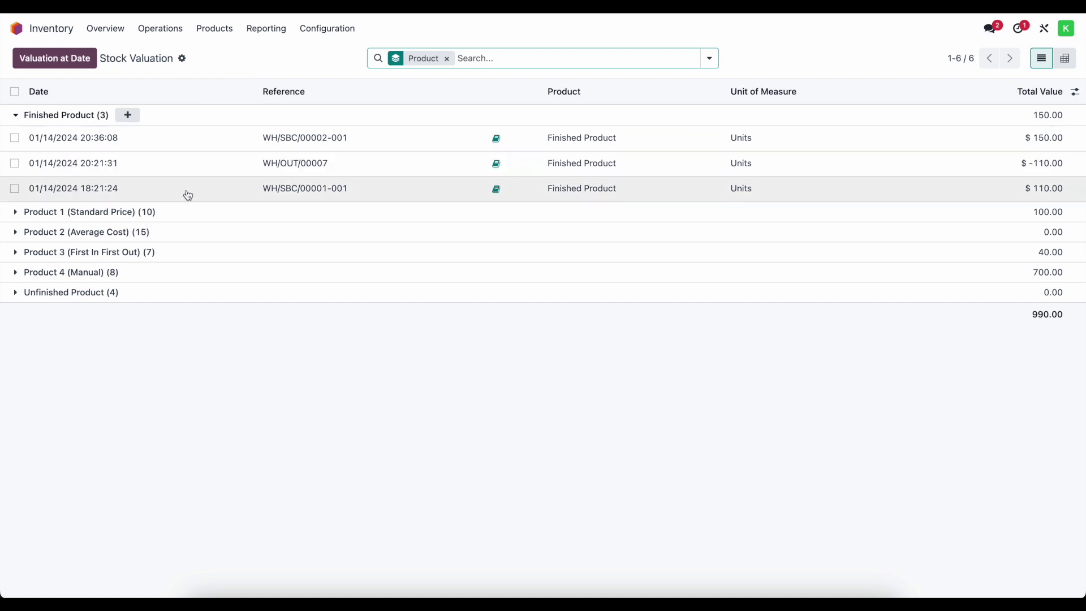
Step: Examine the journal entry behind the Unfinished Product's newest subcontracting valuation line and return to the valuation report
left_click(213, 293)
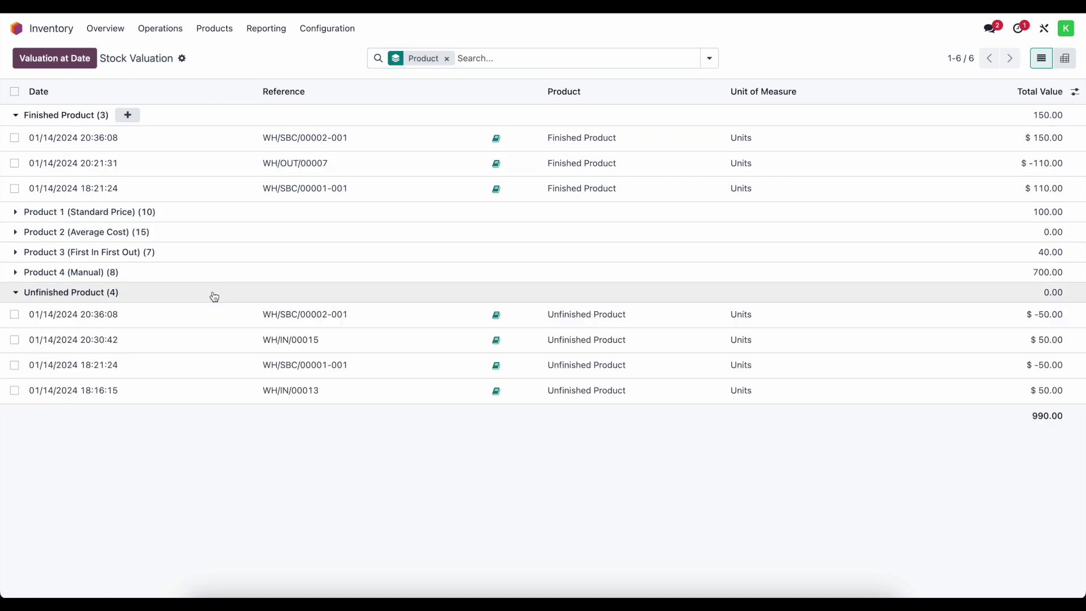
left_click(497, 315)
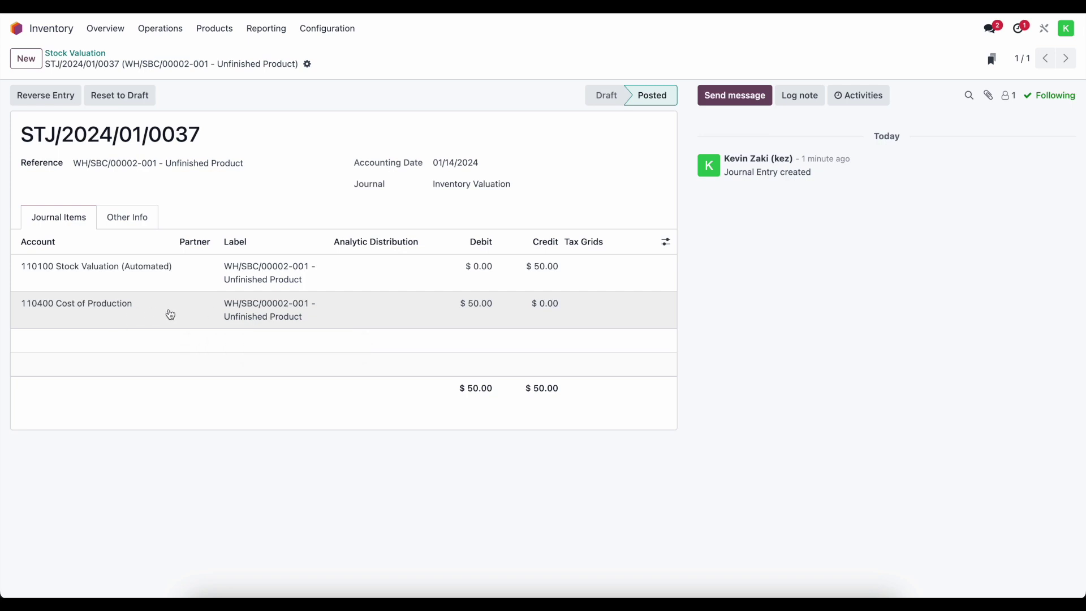
left_click(74, 54)
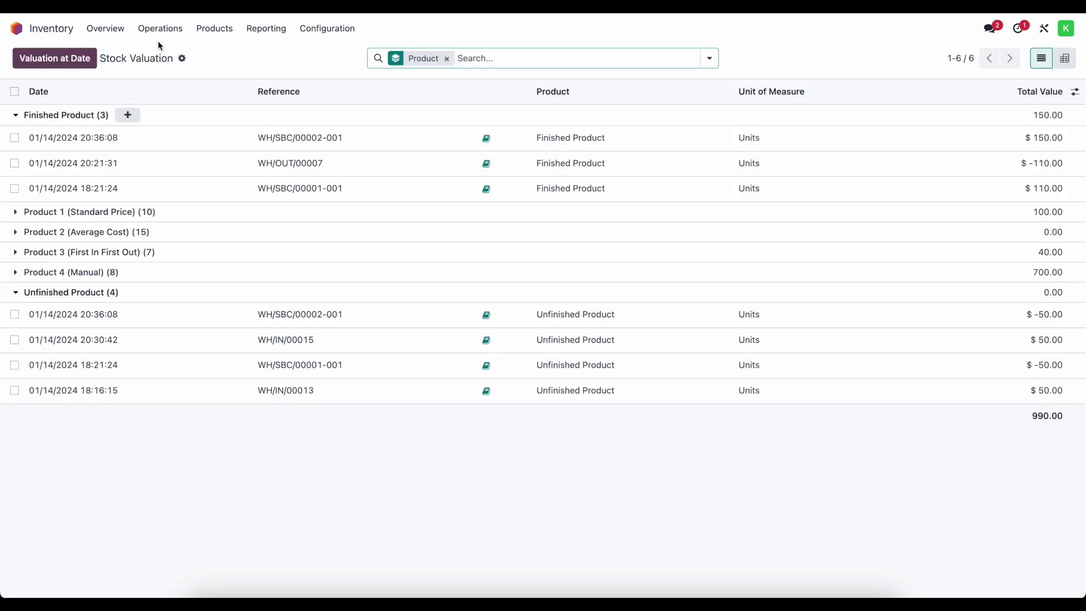
Step: Switch to Purchase and create a vendor bill from Vendor 1's newest purchase order, the one for the Finished Product
left_click(34, 30)
left_click(436, 346)
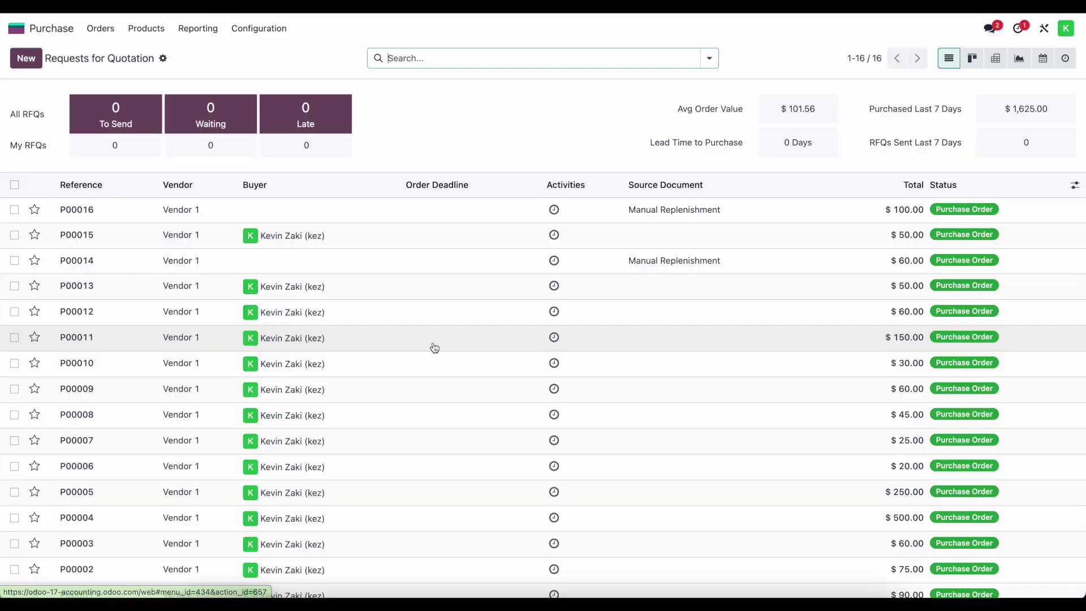
left_click(349, 211)
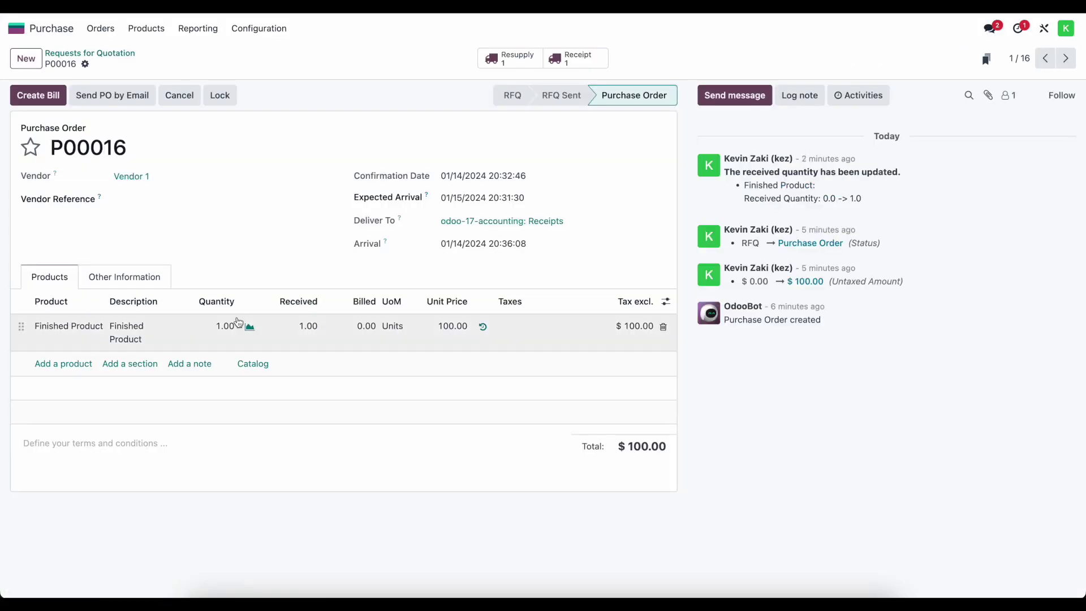
left_click(30, 101)
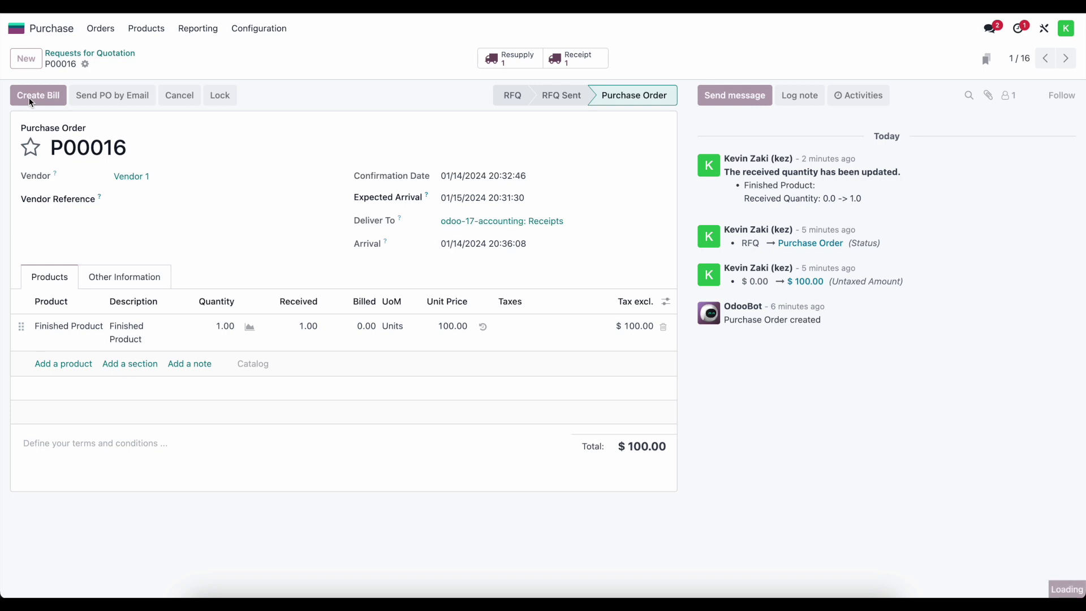
Step: Set the bill date to 01/14/2024, confirm the vendor bill and check its journal items
left_click(473, 179)
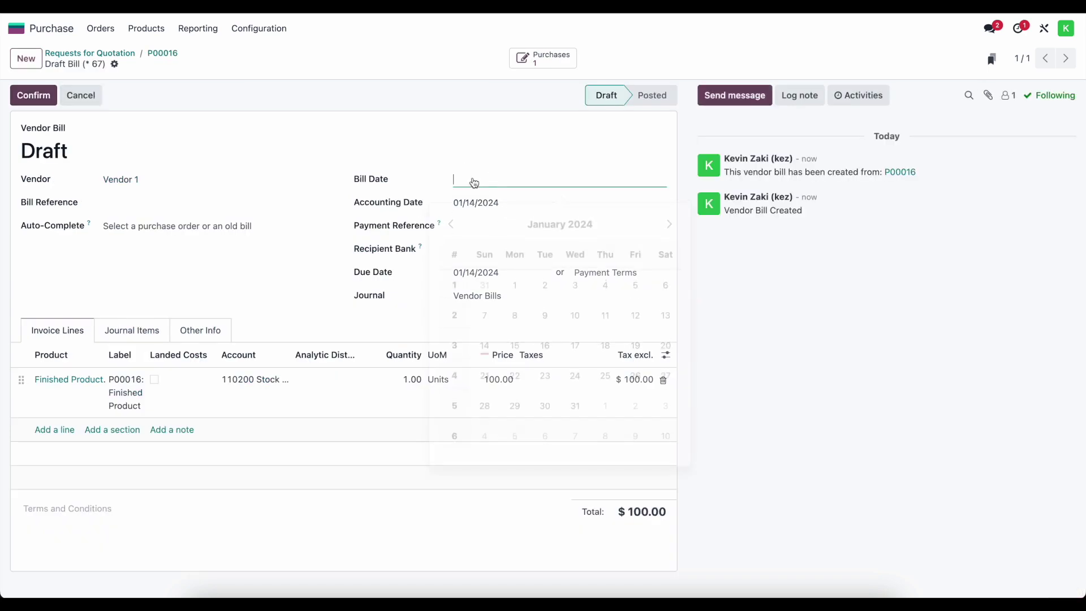
left_click(483, 338)
left_click(34, 95)
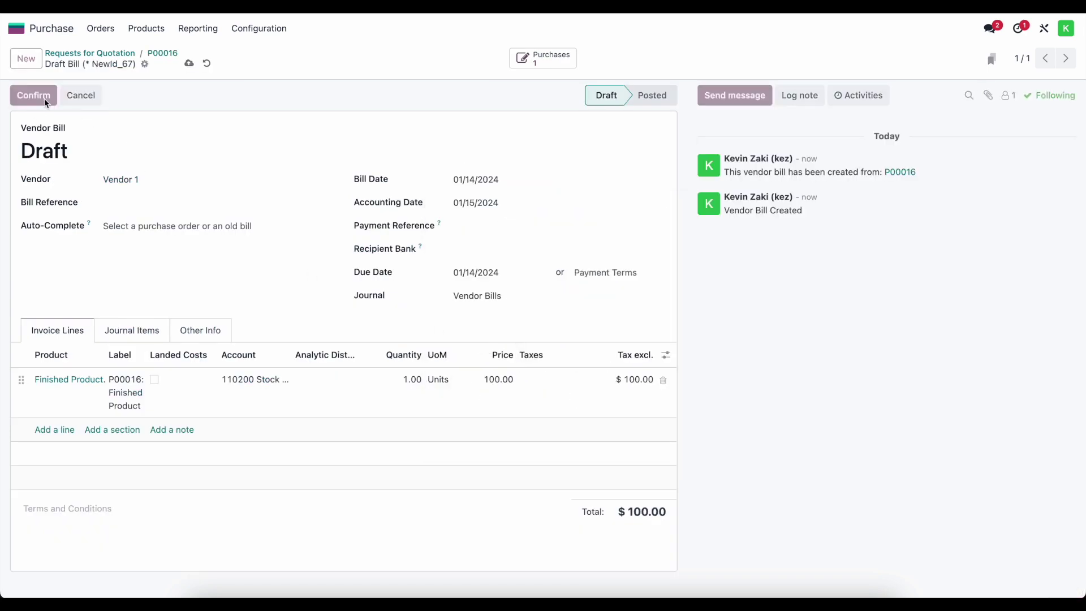
left_click(146, 330)
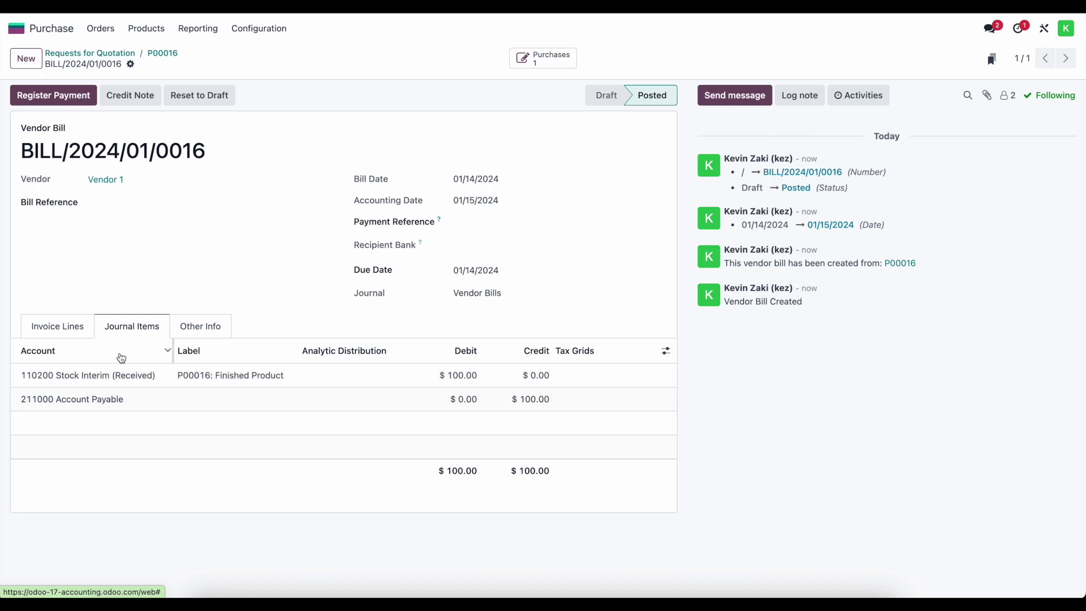
left_click(59, 326)
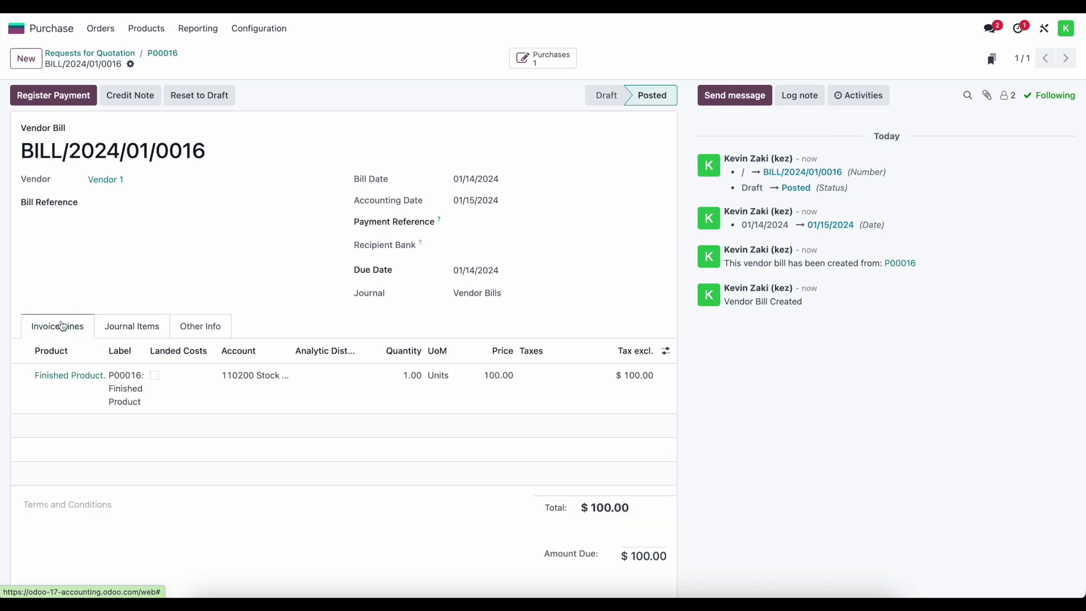
Step: Switch to Accounting, review the Balance Sheet and open the general ledger for the Cost of Production account
left_click(16, 29)
left_click(484, 342)
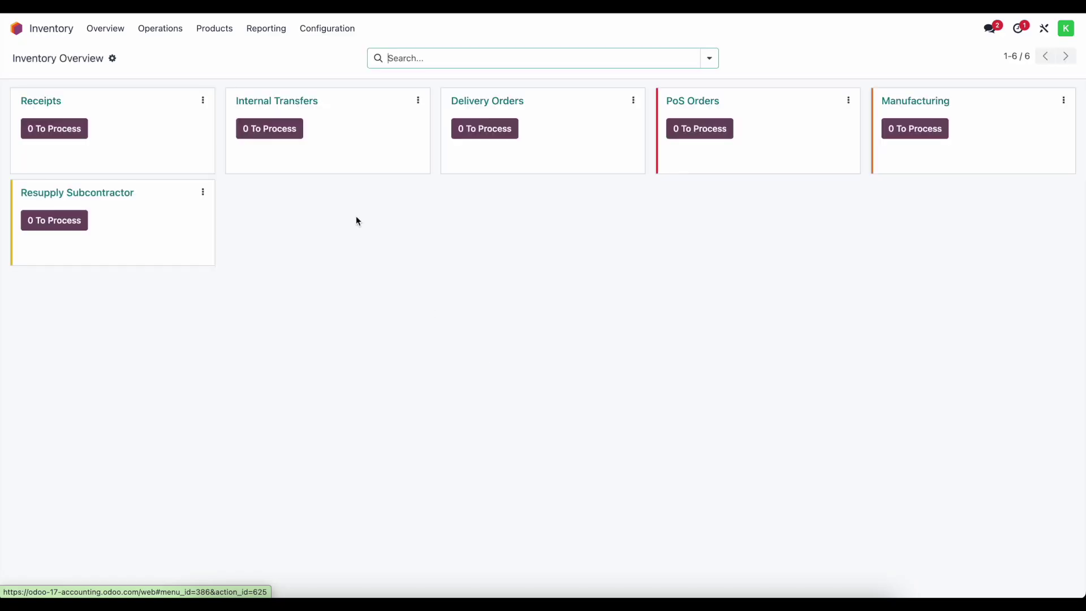
left_click(16, 28)
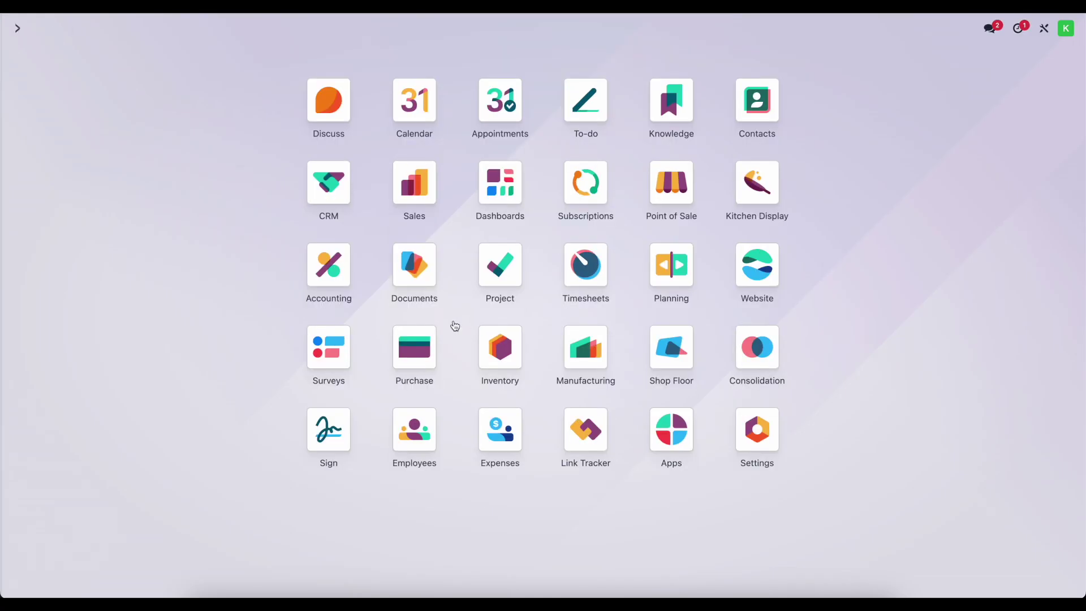
left_click(327, 266)
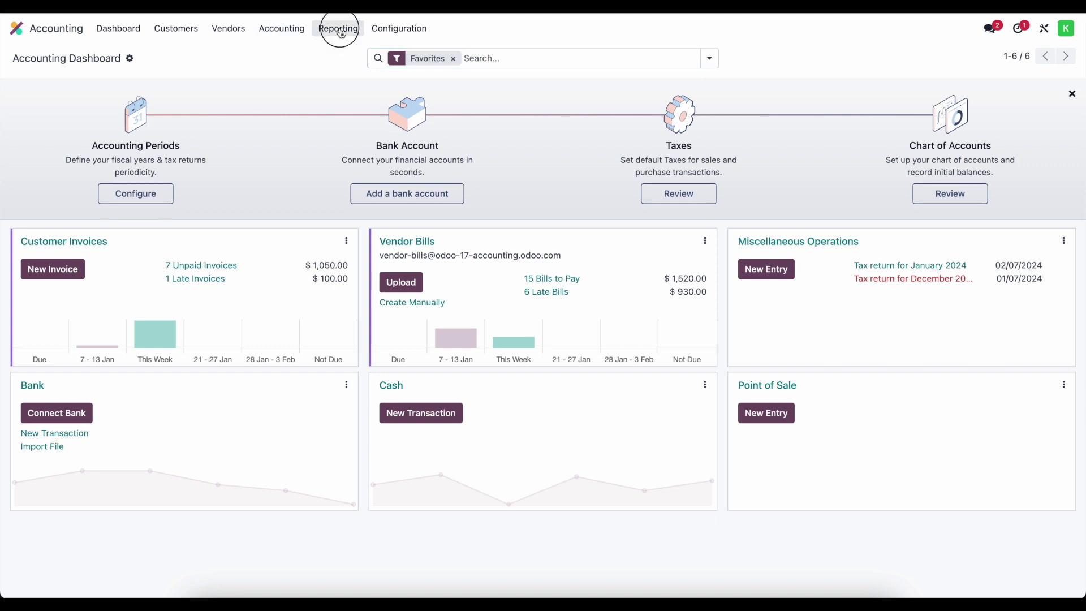
left_click(337, 29)
left_click(349, 70)
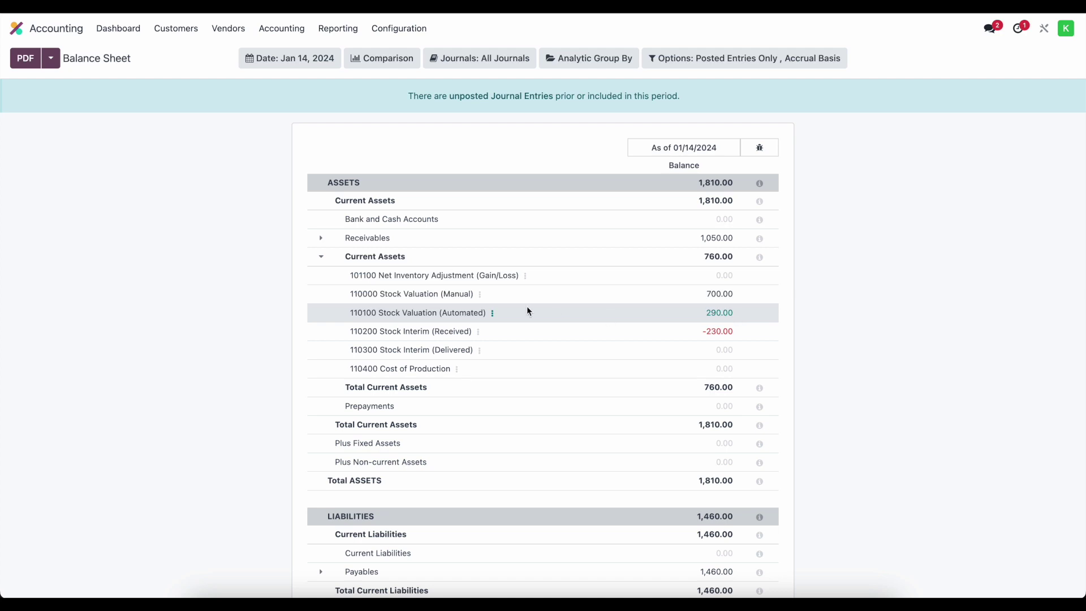
left_click(456, 371)
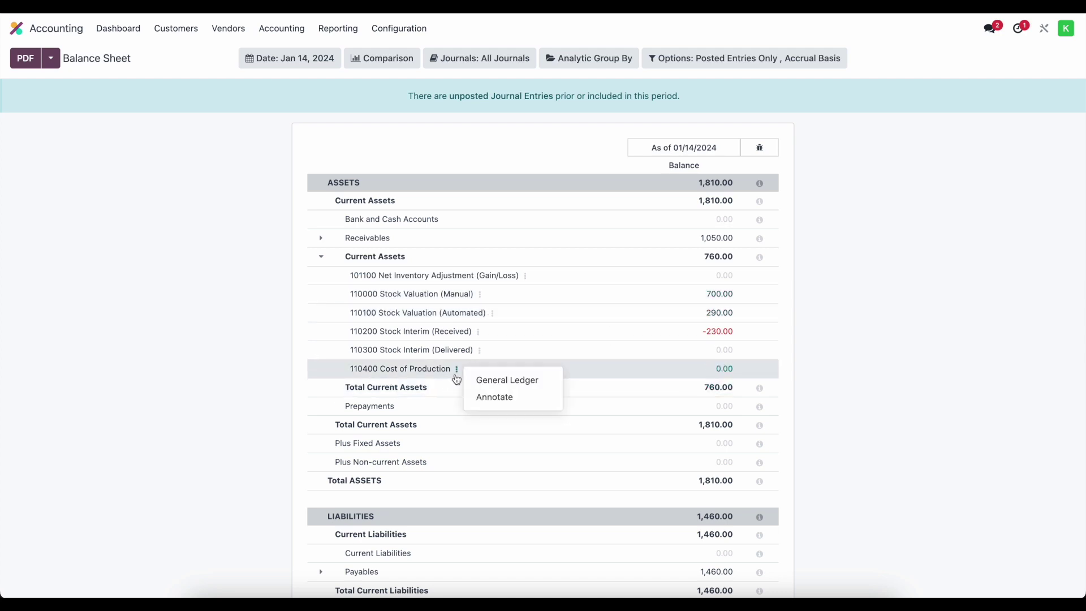
left_click(492, 381)
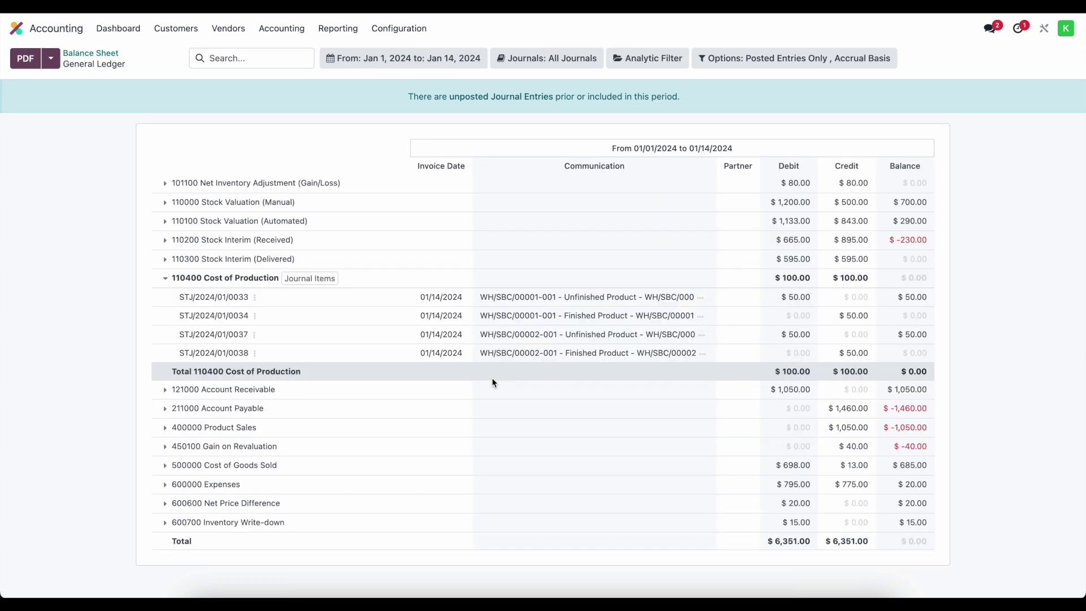